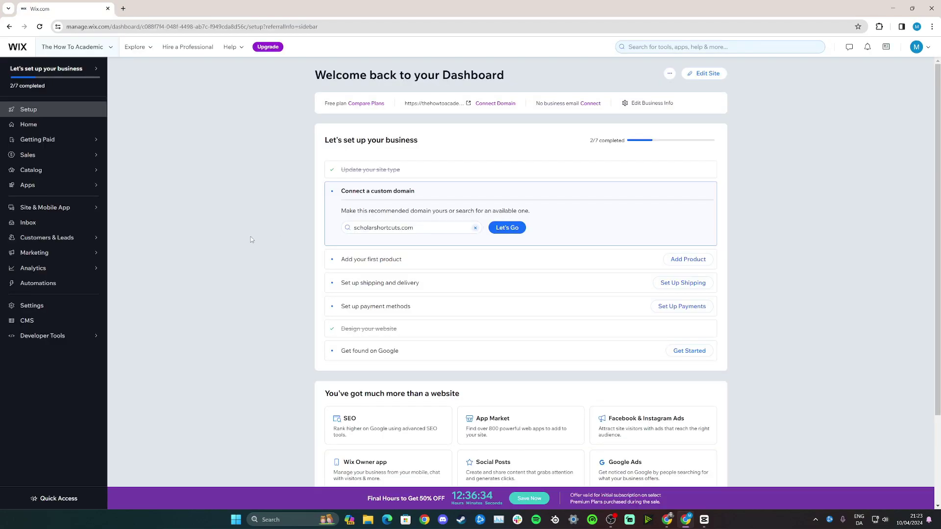
# Step: Open the site in the editor and show the Promotion lightbox templates under Interactive elements
pyautogui.click(710, 75)
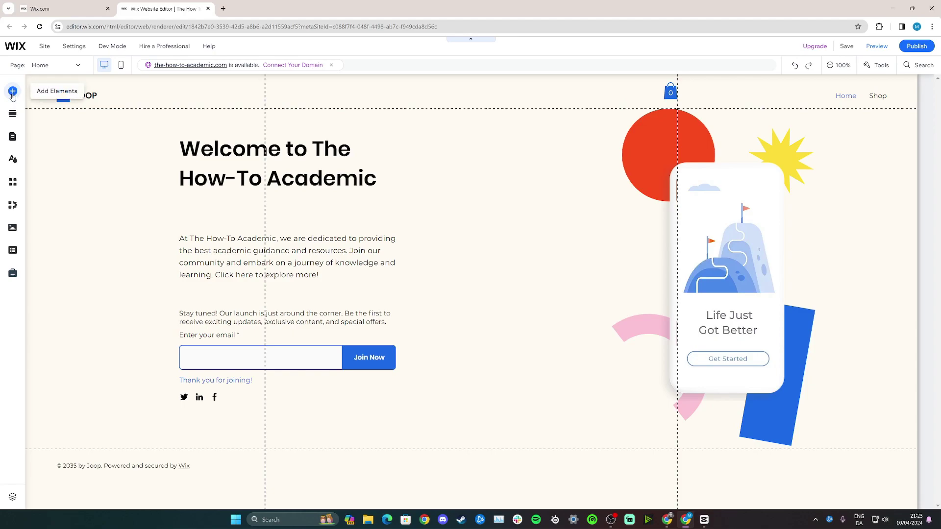
pyautogui.click(13, 91)
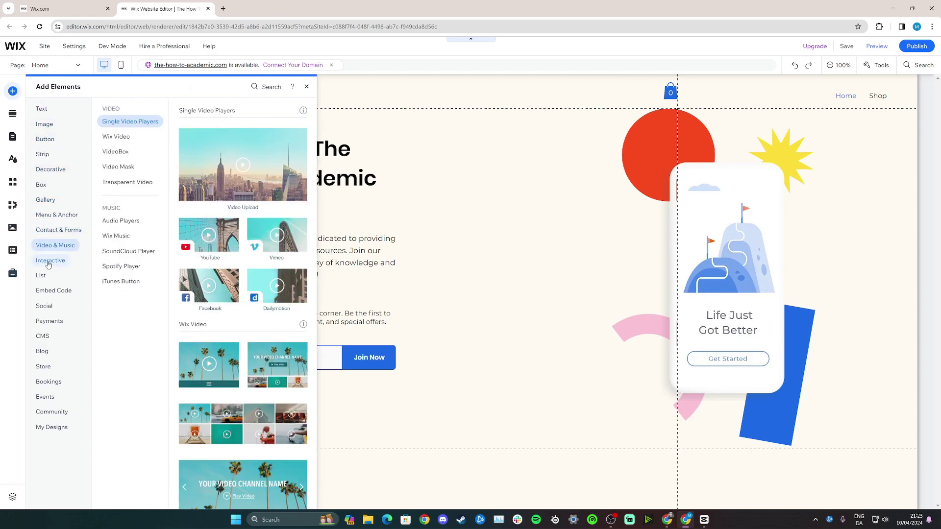
pyautogui.moveTo(52, 265)
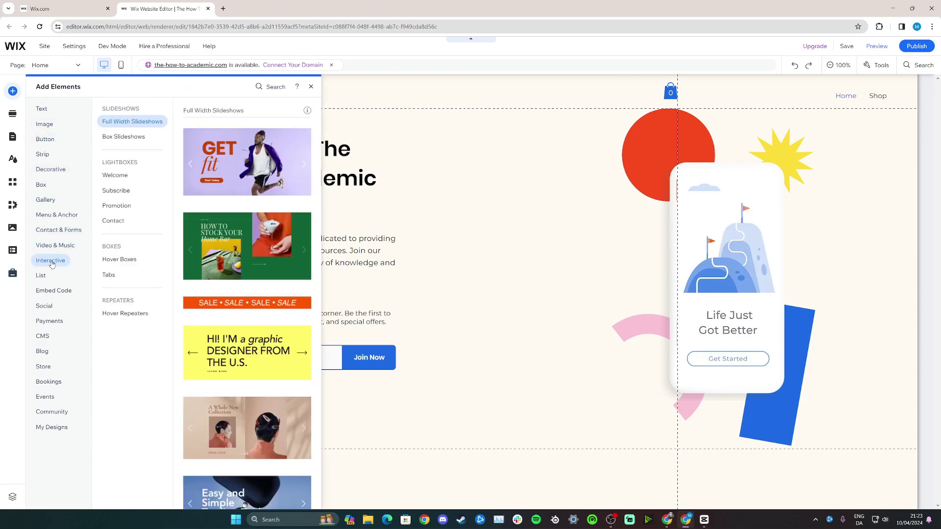
pyautogui.click(124, 207)
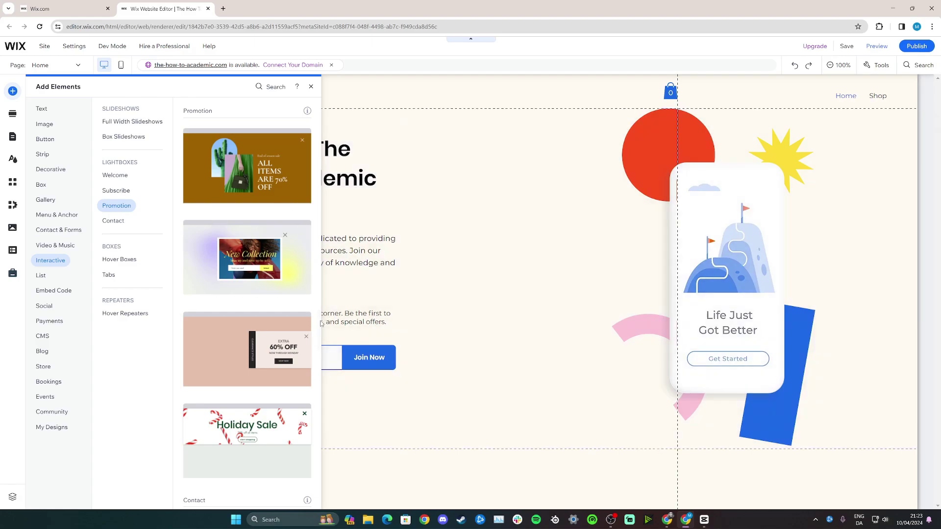
pyautogui.moveTo(321, 324)
pyautogui.mouseDown()
pyautogui.moveTo(317, 114)
pyautogui.moveTo(304, 216)
pyautogui.moveTo(318, 249)
pyautogui.moveTo(318, 322)
pyautogui.mouseUp()
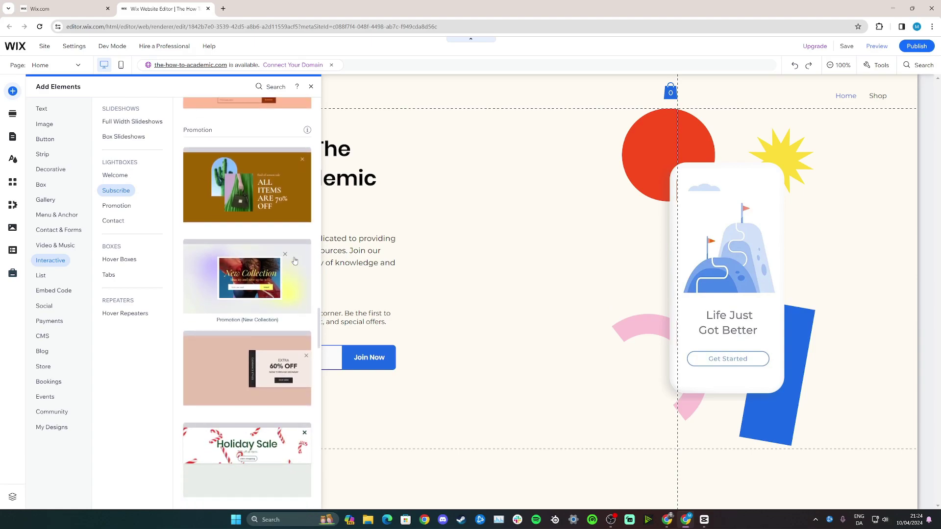
# Step: Add the New Collection promotion lightbox and swap its photo for the 'Dog Waving Paw' stock image
pyautogui.click(211, 274)
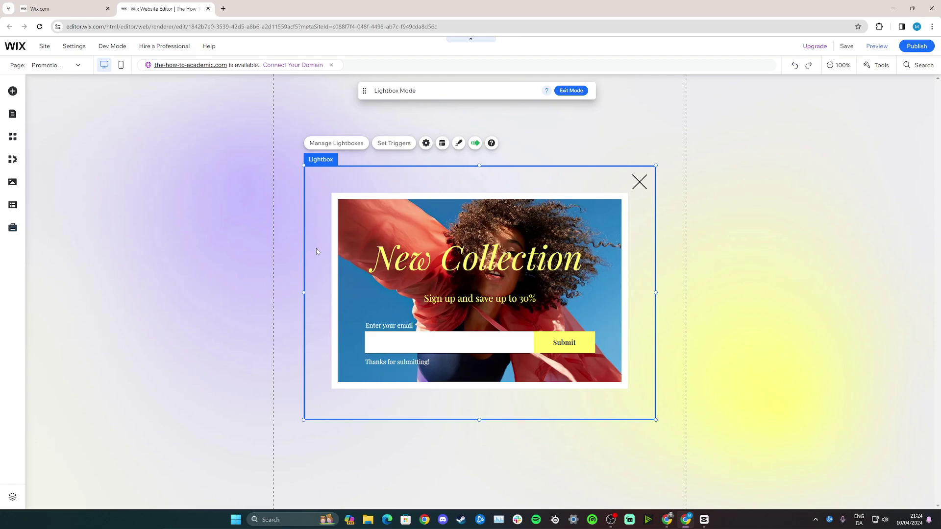
pyautogui.click(406, 217)
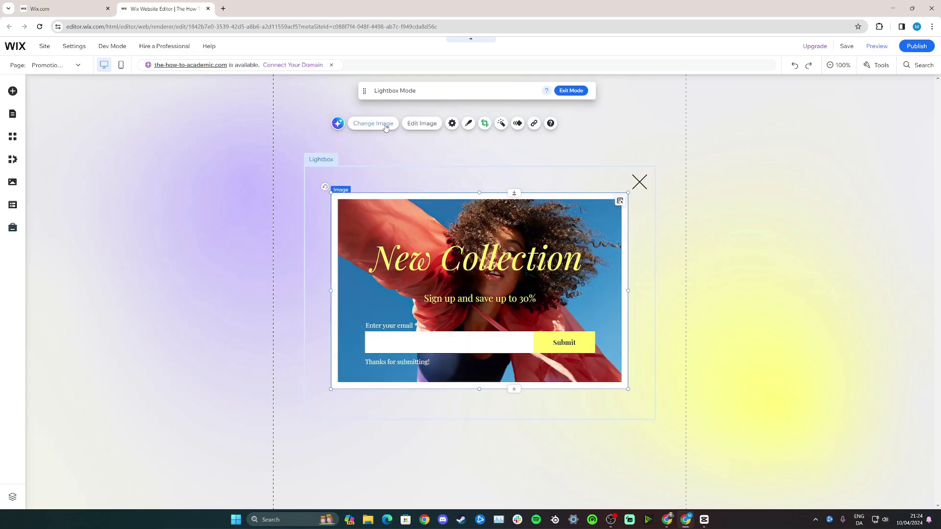
pyautogui.click(376, 125)
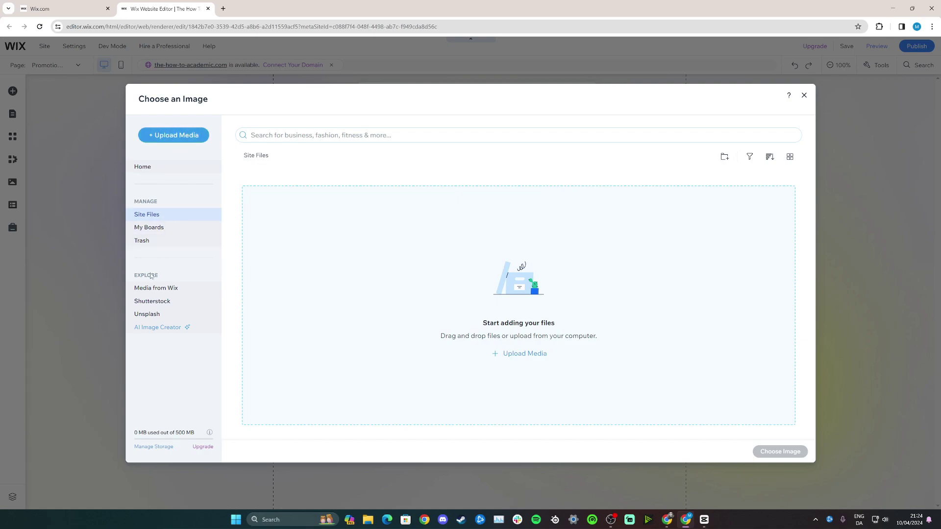
pyautogui.click(156, 290)
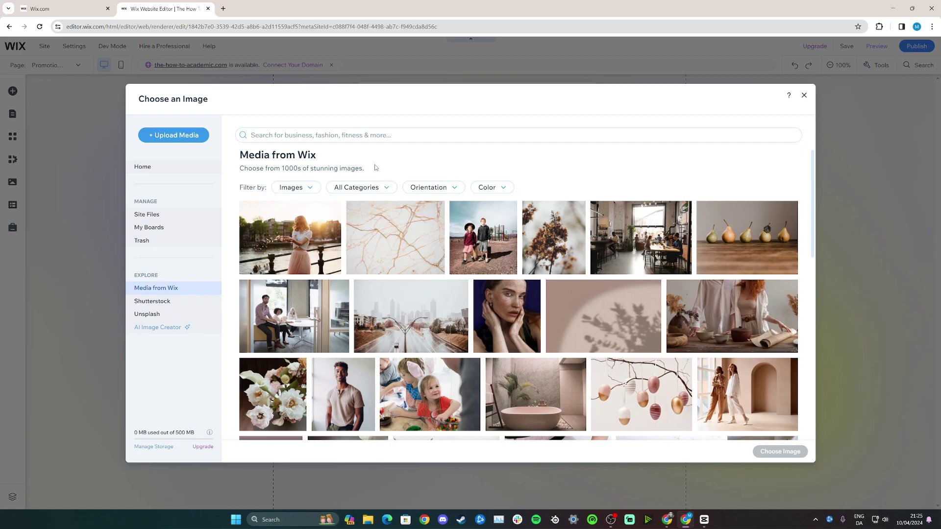
pyautogui.click(316, 138)
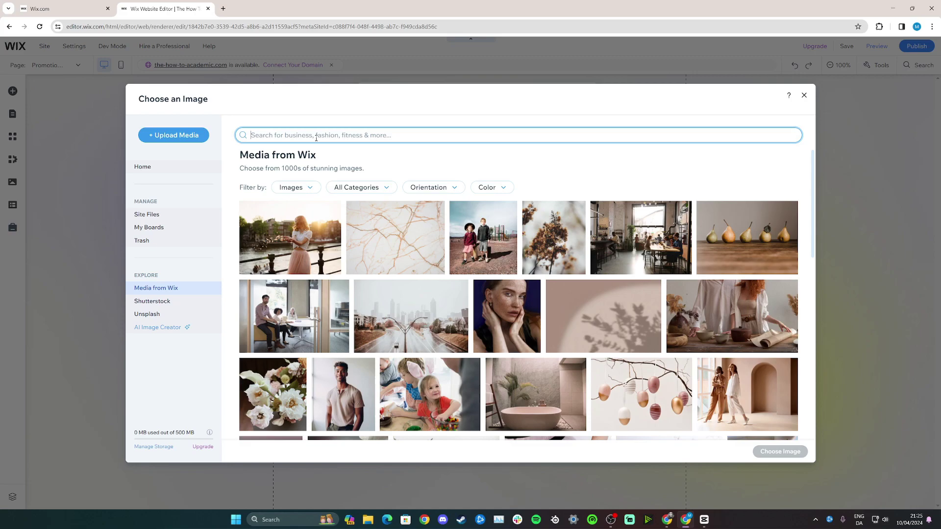
pyautogui.write('dog')
pyautogui.press('Return')
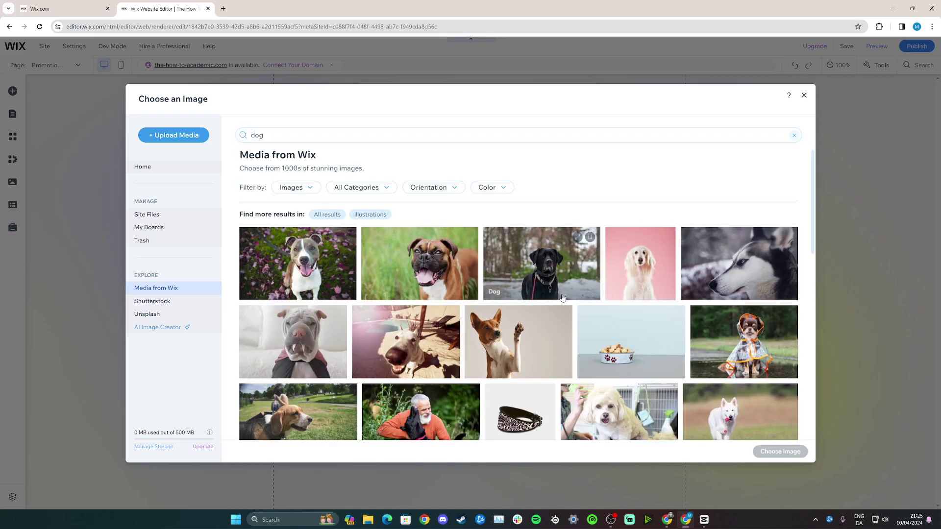
pyautogui.click(528, 344)
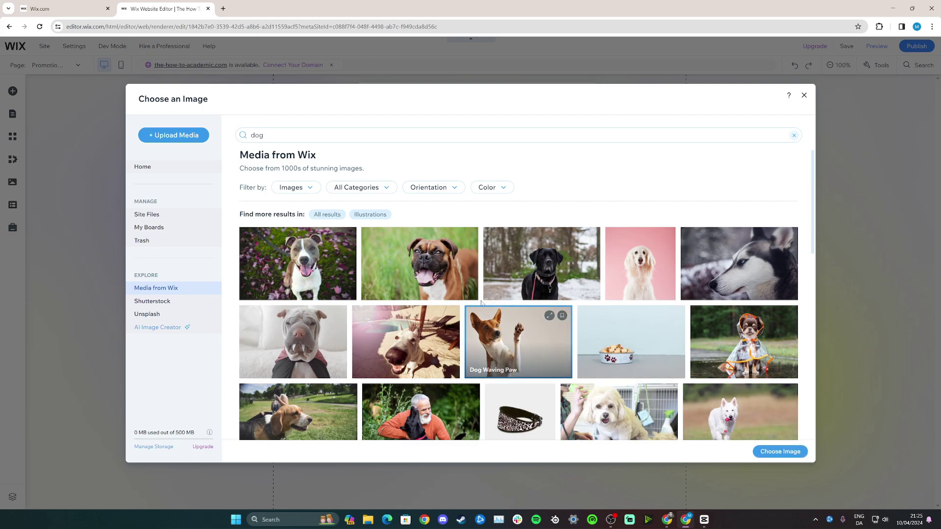
pyautogui.click(779, 452)
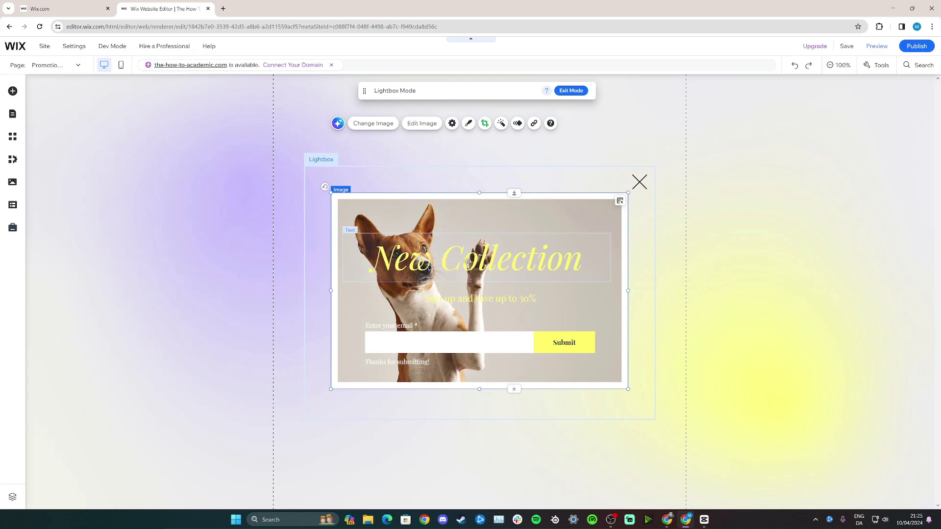
# Step: Change the lightbox heading text to 'Welcome', keeping the Playfair Display font
pyautogui.click(468, 262)
pyautogui.doubleClick(468, 262)
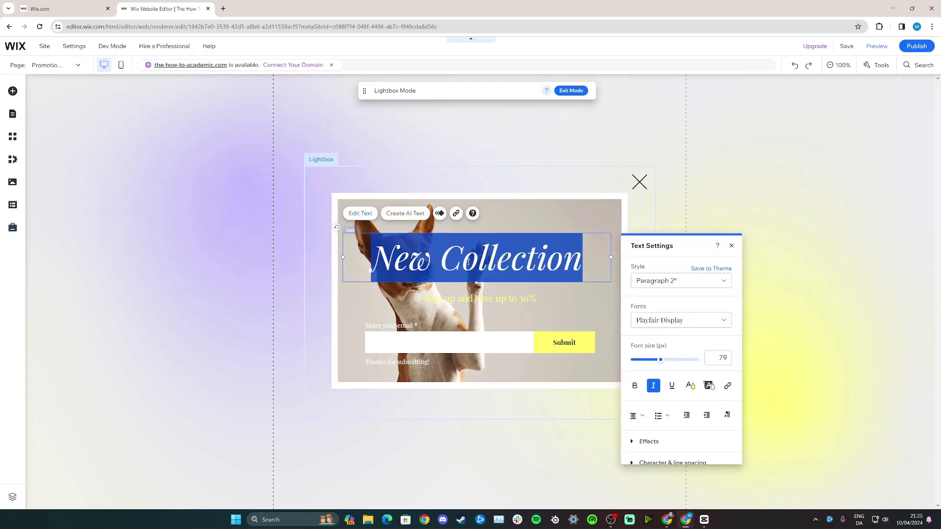
pyautogui.write('Welcome')
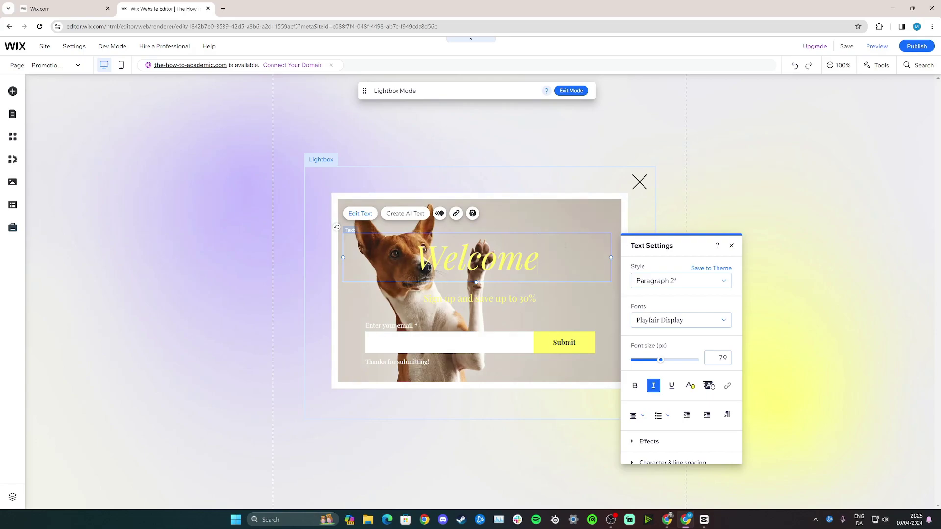
pyautogui.click(650, 318)
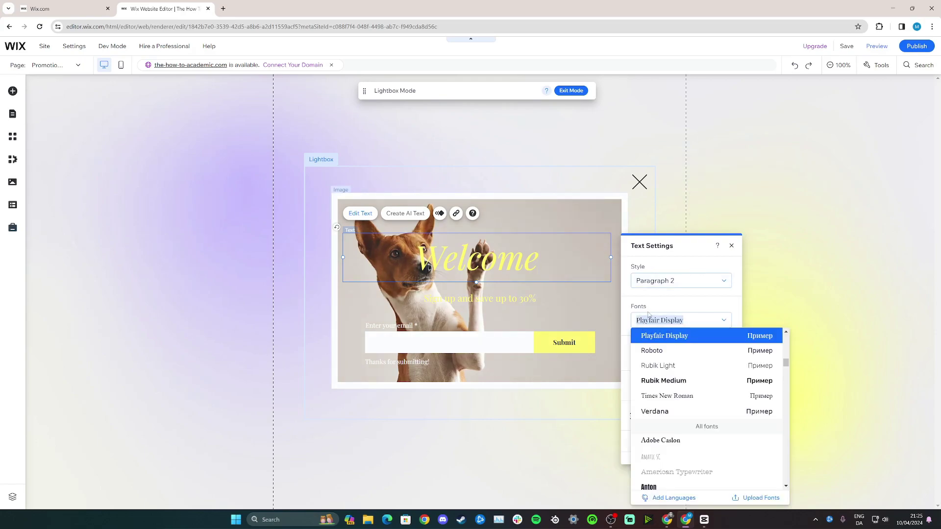
pyautogui.scroll(-2, 666, 345)
pyautogui.scroll(1, 667, 347)
pyautogui.scroll(1, 666, 347)
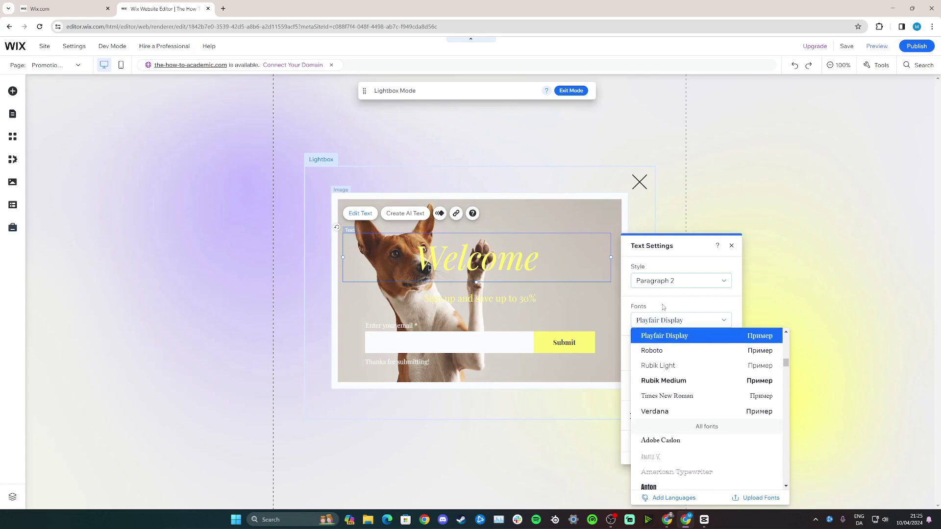
pyautogui.click(663, 335)
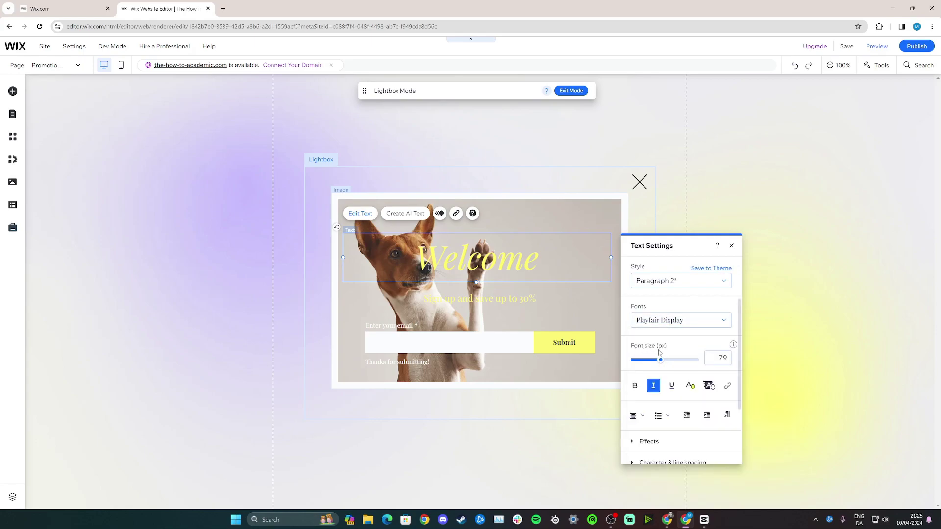
# Step: Move the Welcome heading to the upper right and shift the sign-up line slightly right
pyautogui.scroll(-2, 656, 363)
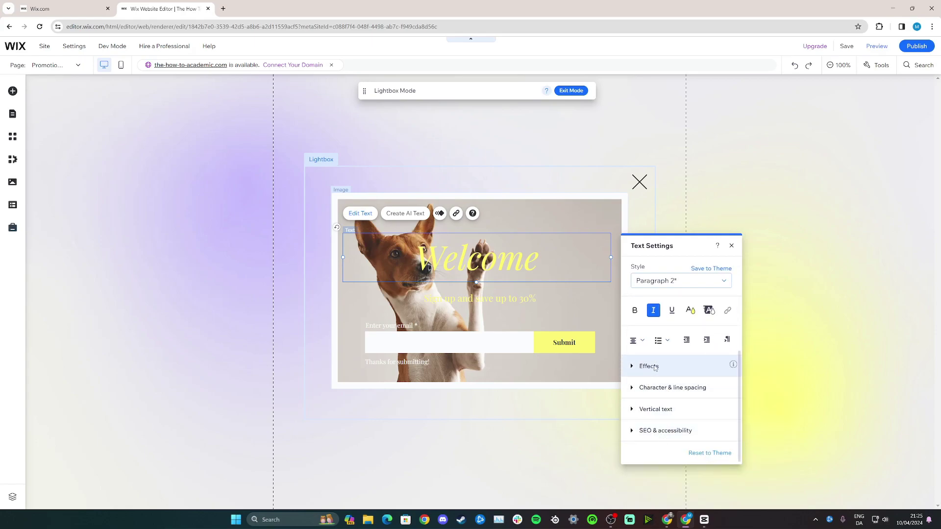
pyautogui.scroll(2, 681, 365)
pyautogui.scroll(-2, 681, 417)
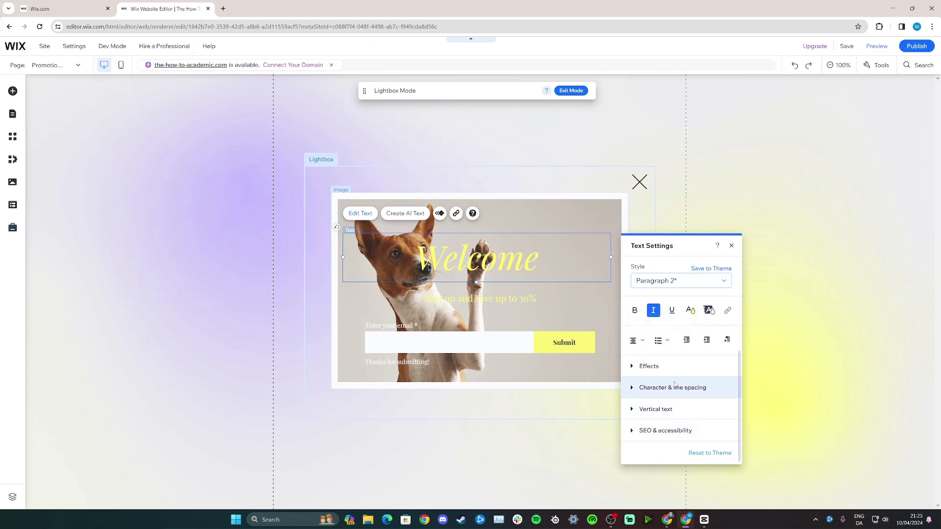
pyautogui.scroll(2, 676, 387)
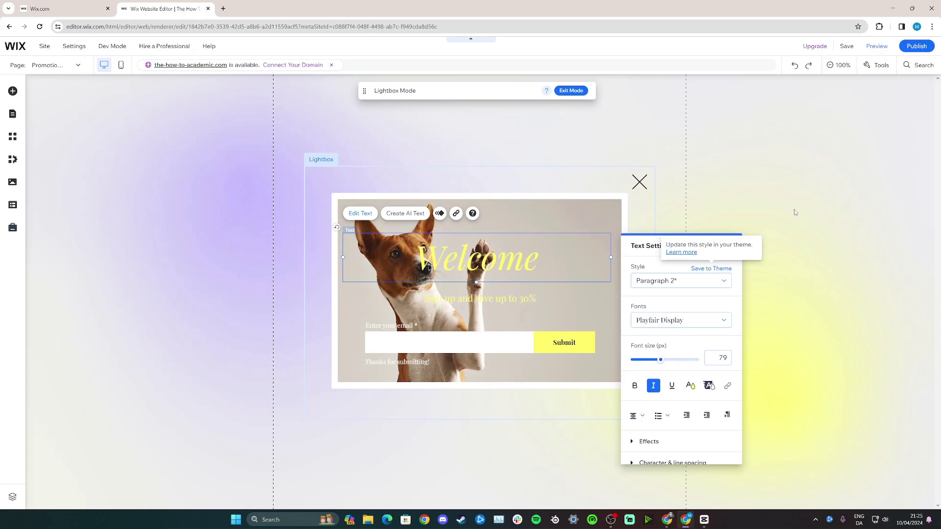
pyautogui.click(732, 245)
pyautogui.moveTo(457, 263); pyautogui.dragTo(458, 221)
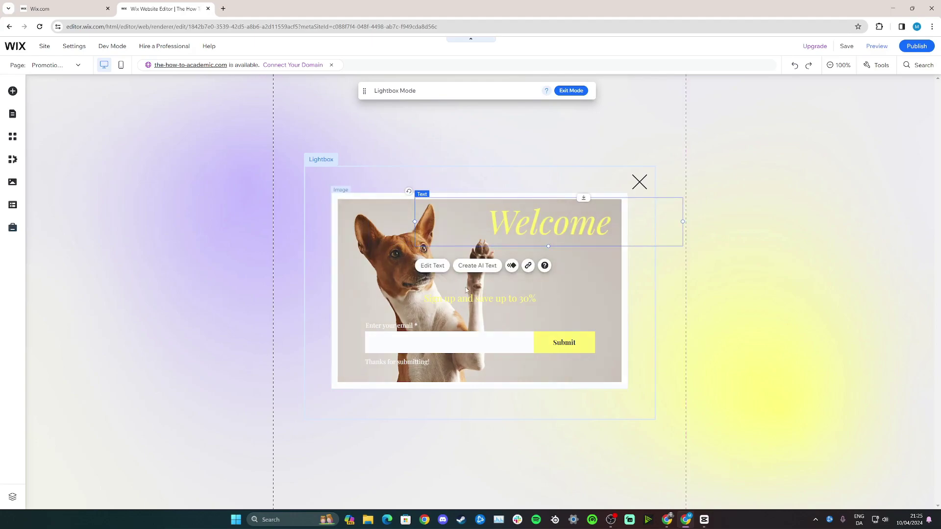
pyautogui.moveTo(445, 299); pyautogui.dragTo(512, 294)
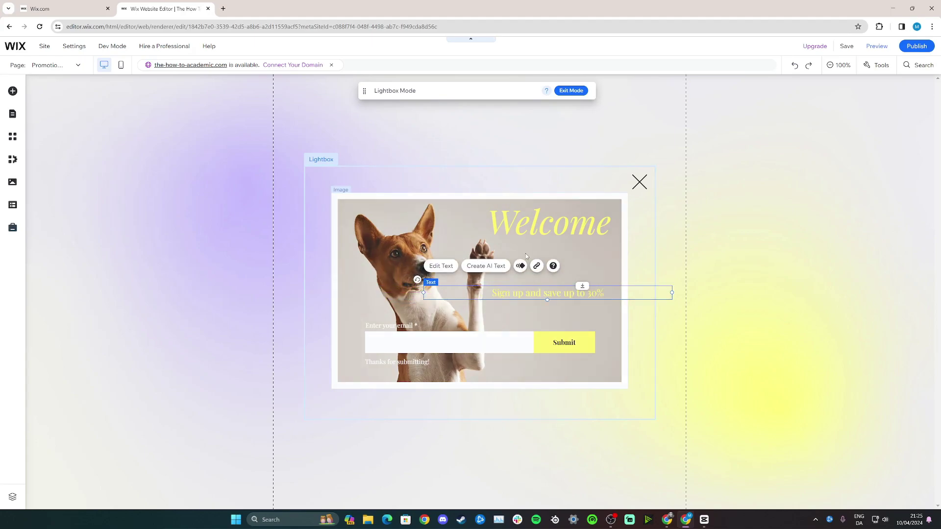
pyautogui.click(437, 331)
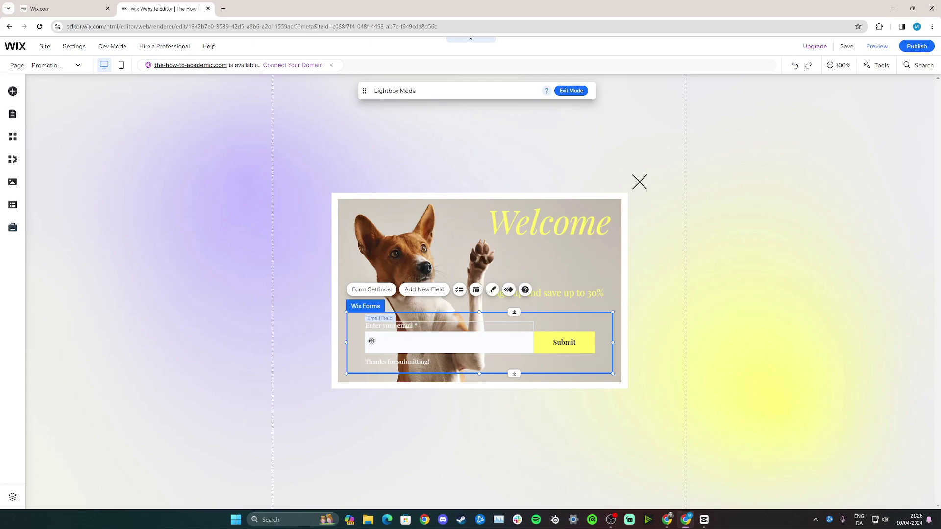
pyautogui.rightClick(432, 339)
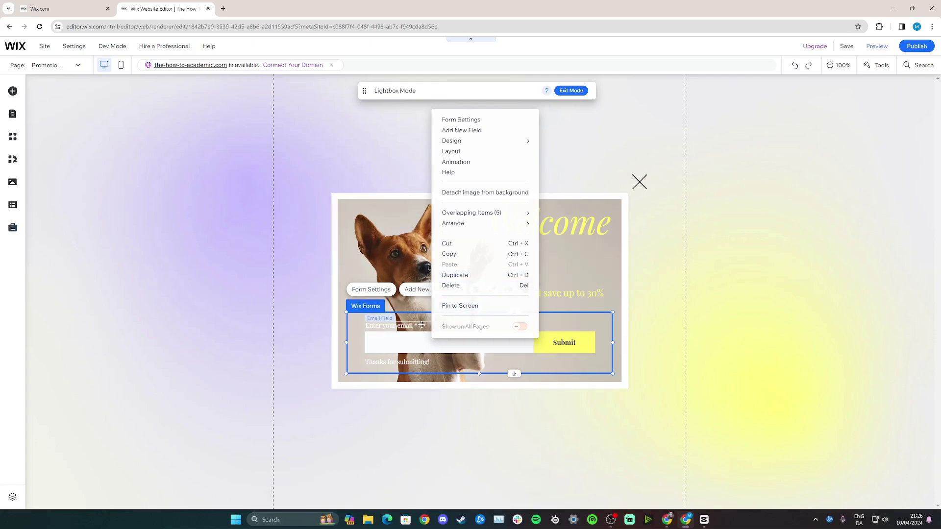
pyautogui.click(566, 272)
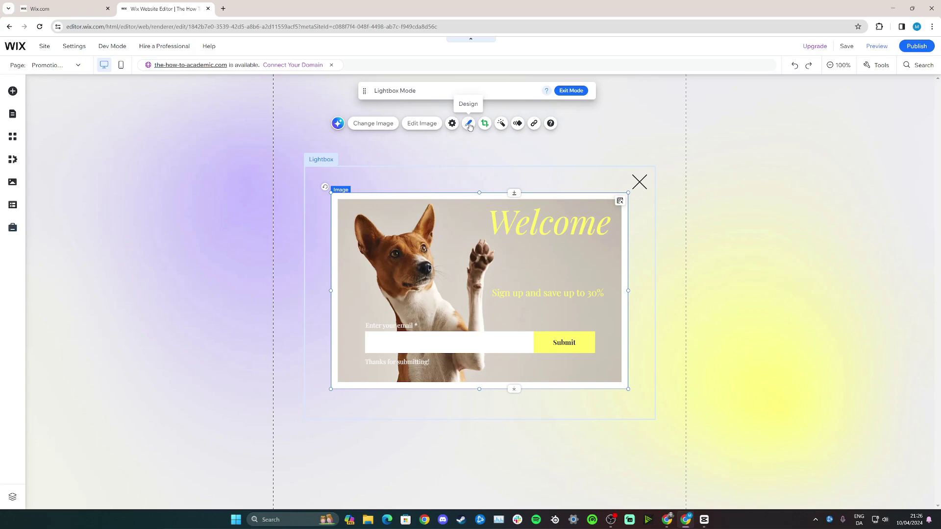
# Step: Give the dog photo a white inset frame from the frame designs, ready to customise
pyautogui.click(468, 124)
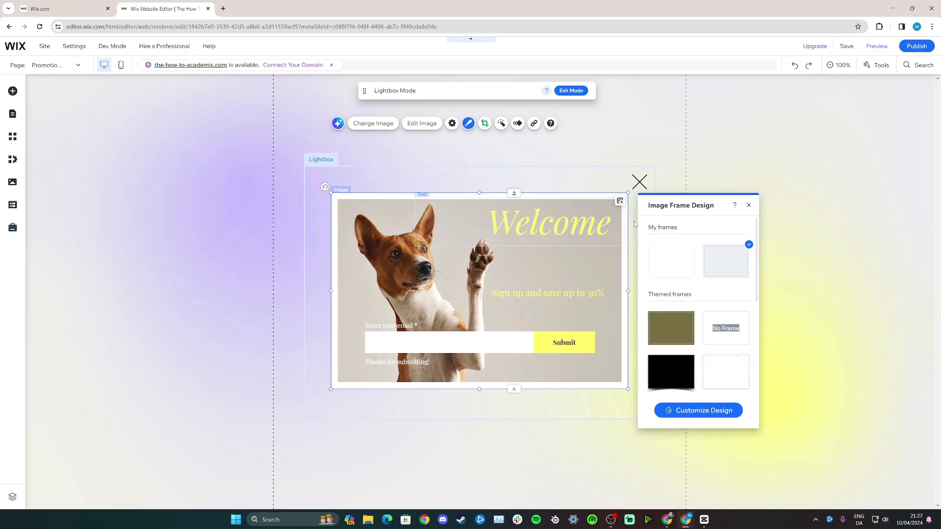
pyautogui.click(730, 264)
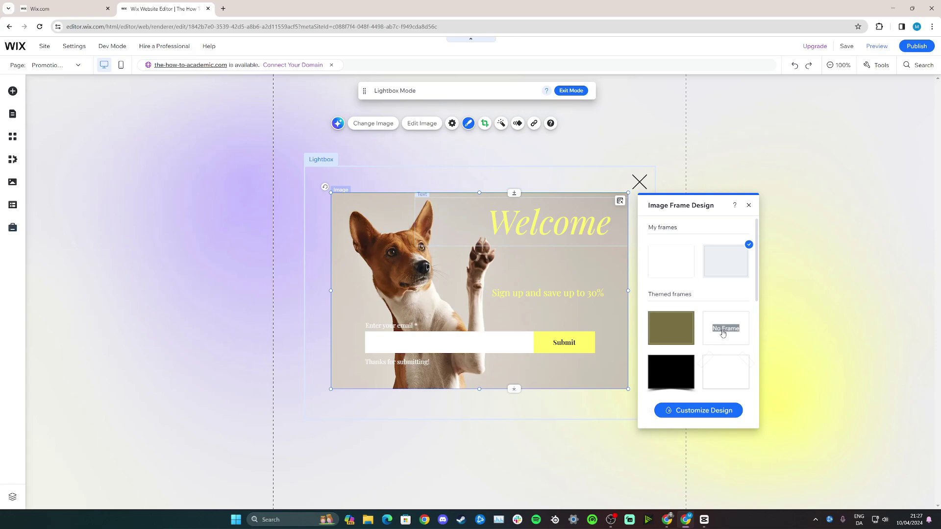
pyautogui.scroll(-10, 722, 333)
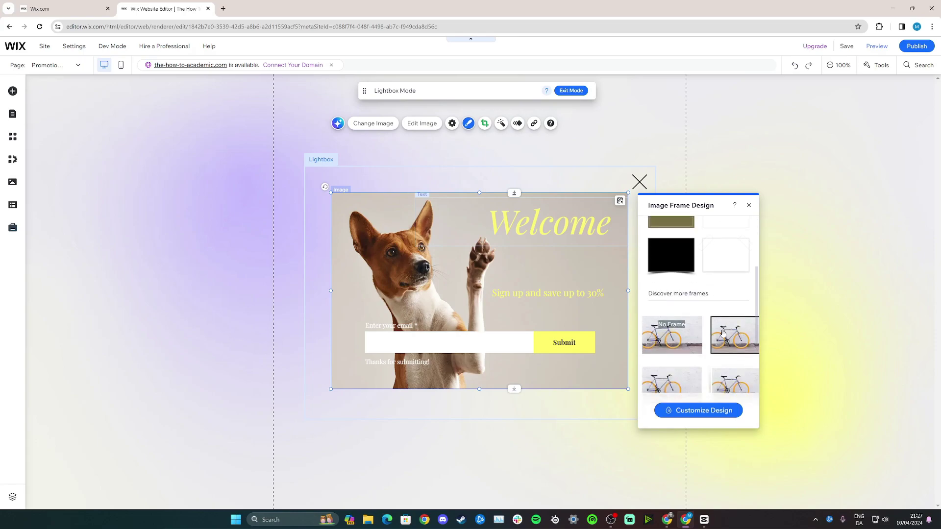
pyautogui.scroll(10, 717, 303)
pyautogui.scroll(-5, 717, 303)
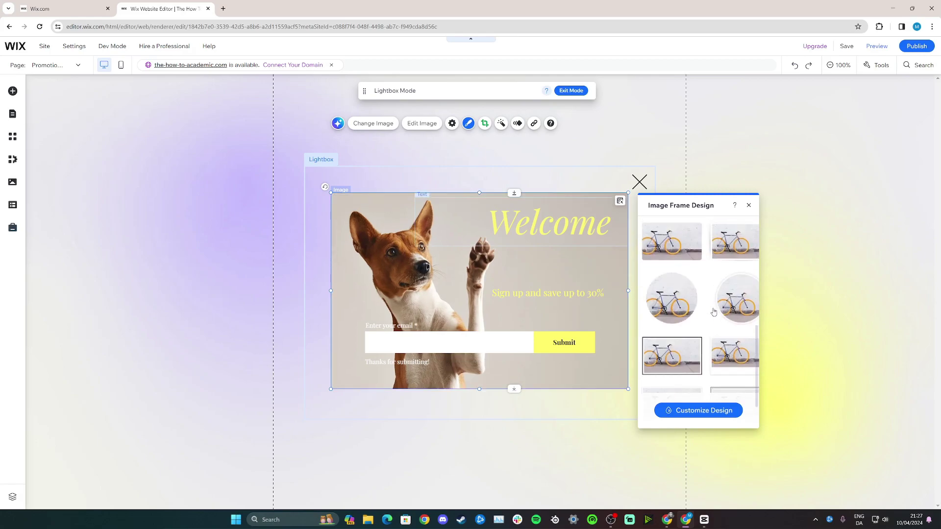
pyautogui.scroll(4, 710, 298)
pyautogui.scroll(2, 709, 295)
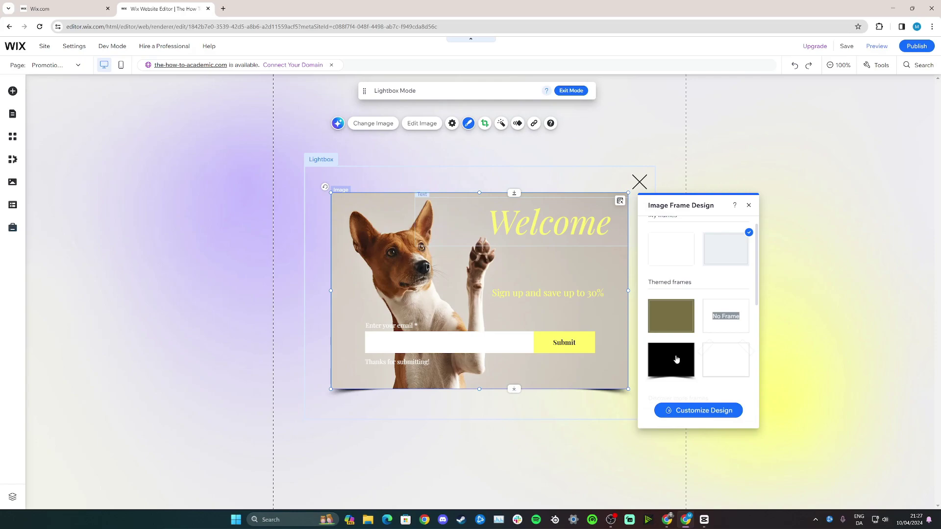
pyautogui.scroll(1, 699, 340)
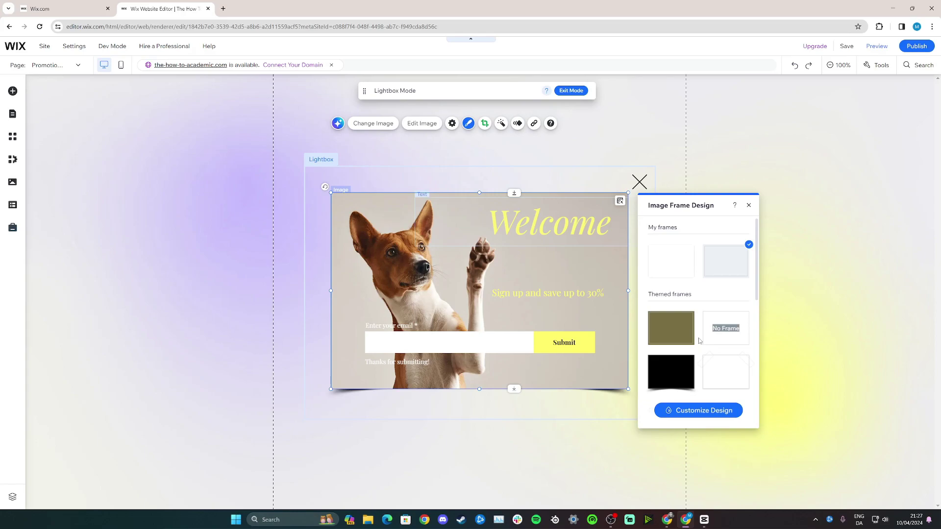
pyautogui.click(702, 411)
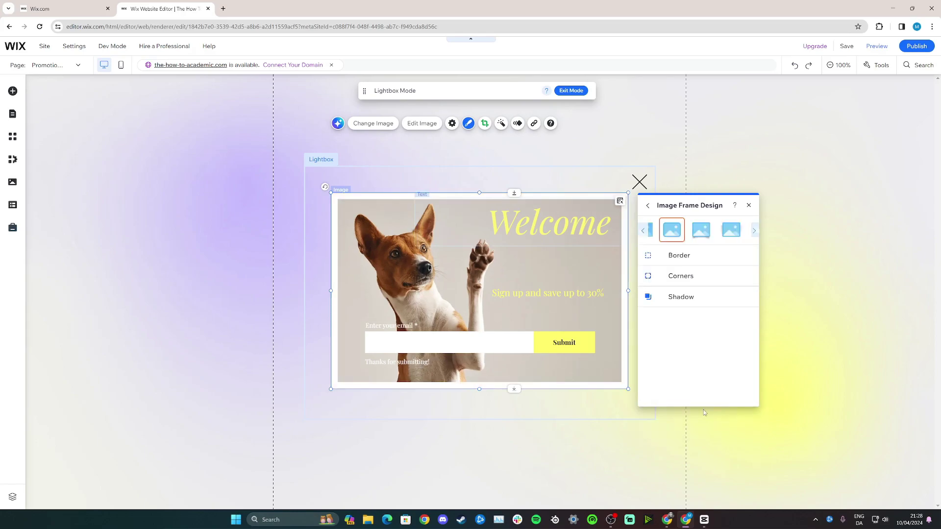
# Step: Set the photo frame's corner radius to 60px
pyautogui.click(667, 277)
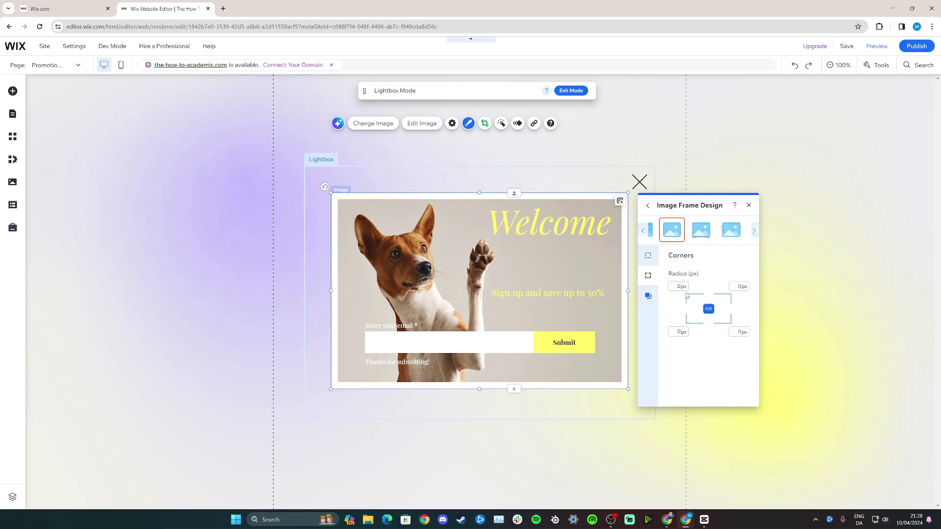
pyautogui.click(677, 285)
pyautogui.write('60')
pyautogui.press('Return')
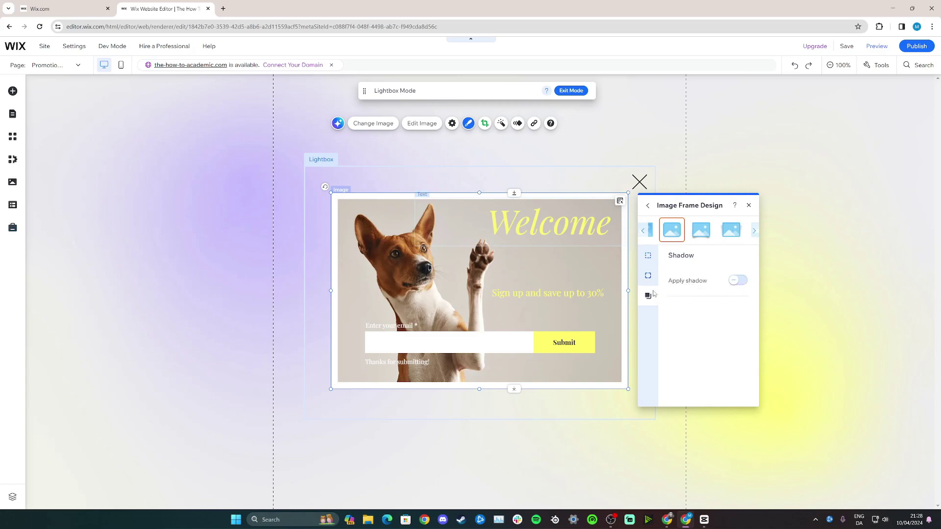
# Step: Try a frame shadow at a 350° angle, turn it back off, and close the frame options
pyautogui.click(737, 280)
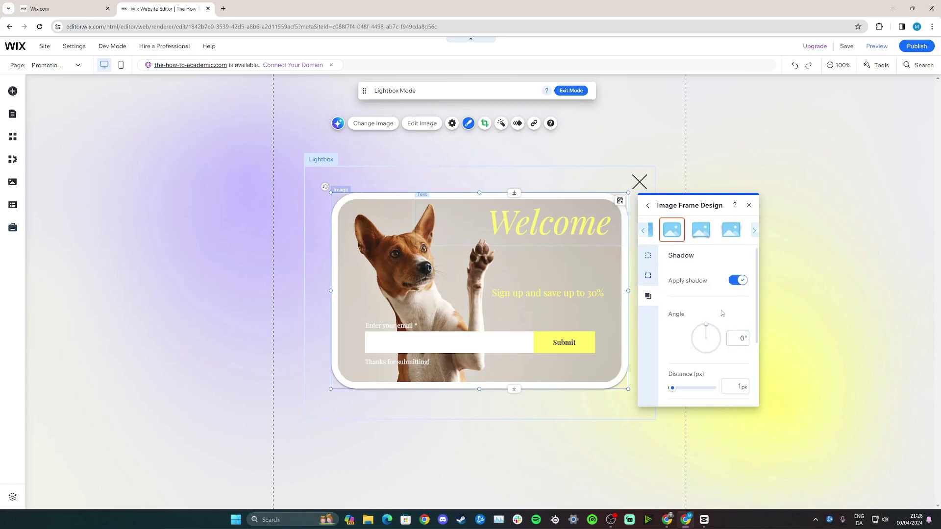
pyautogui.moveTo(707, 327)
pyautogui.mouseDown()
pyautogui.moveTo(718, 342)
pyautogui.moveTo(705, 321)
pyautogui.mouseUp()
pyautogui.click(739, 280)
pyautogui.click(466, 201)
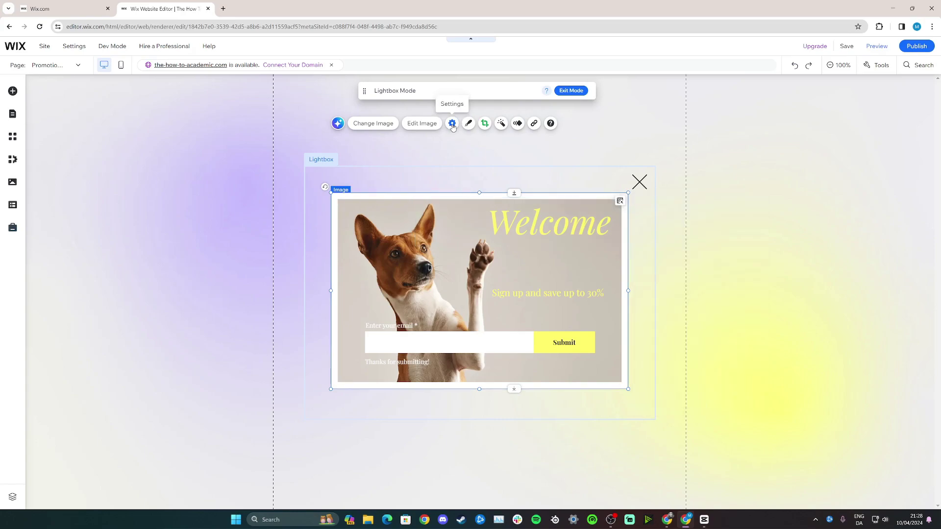
# Step: In the photo's settings, explore a new-window page link, then dismiss it without setting a link
pyautogui.click(451, 124)
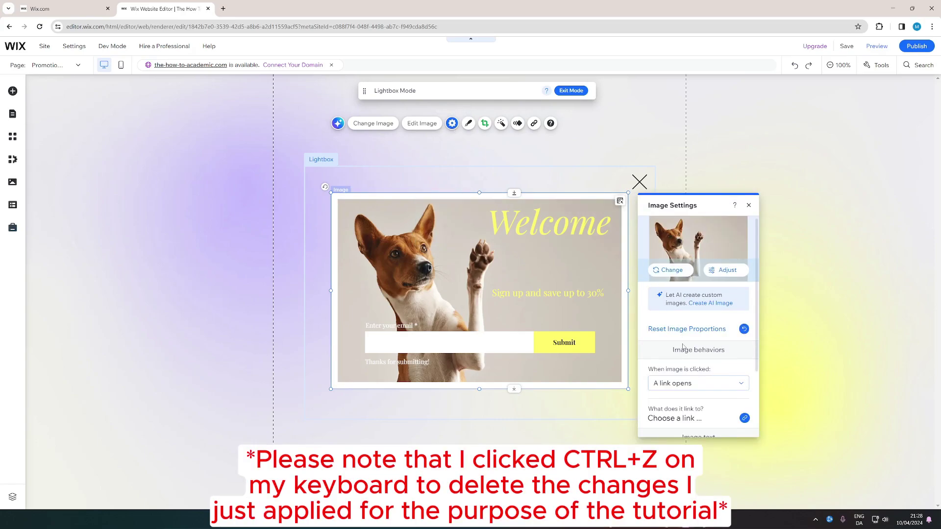
pyautogui.scroll(-1, 668, 332)
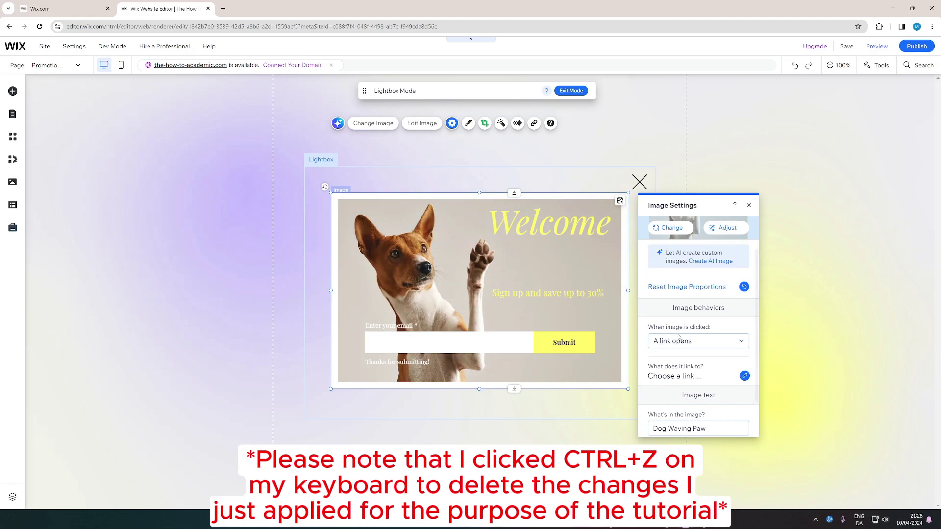
pyautogui.click(689, 377)
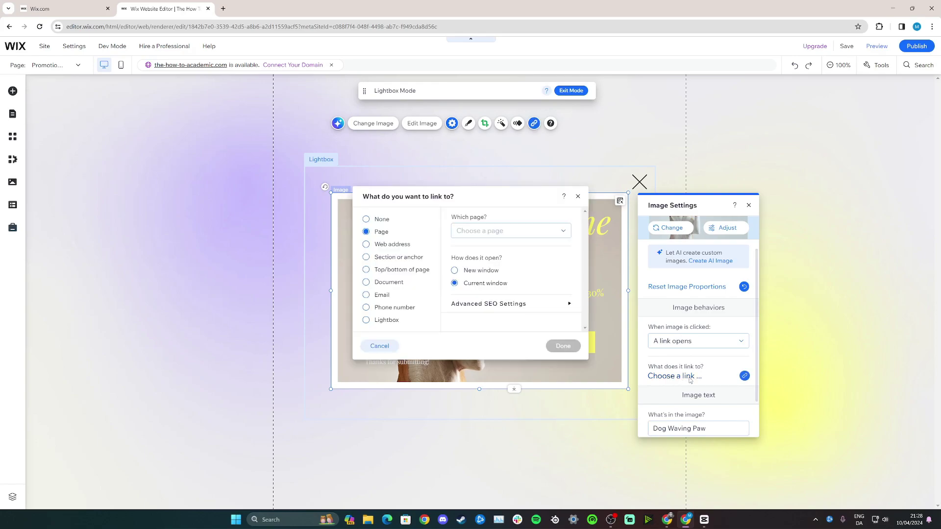
pyautogui.click(464, 272)
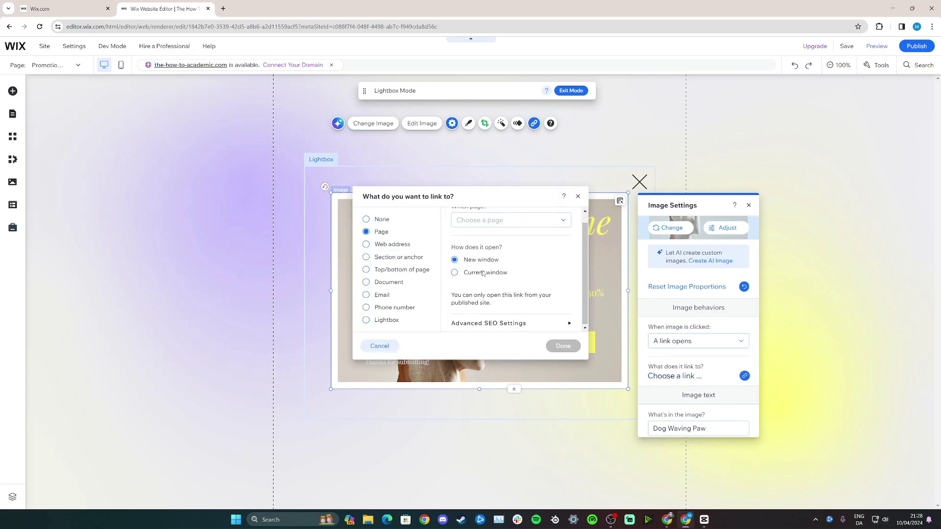
pyautogui.click(498, 233)
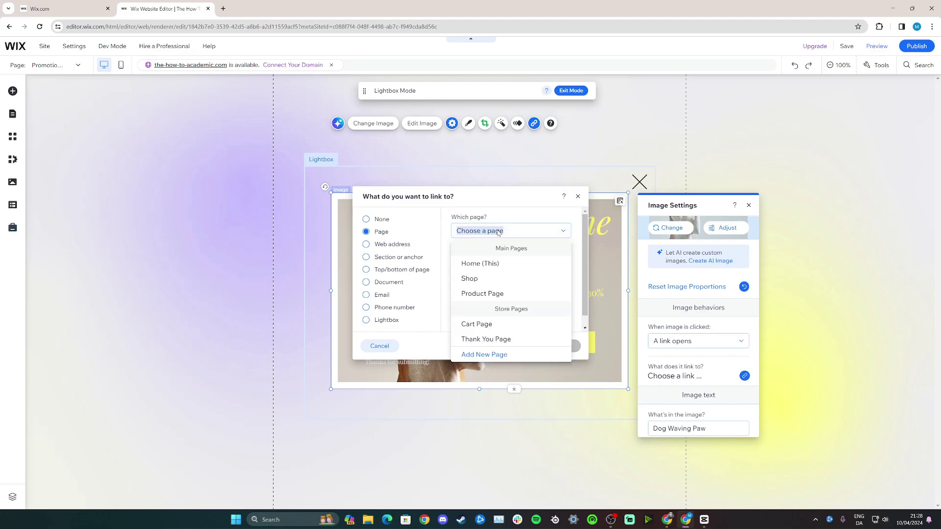
pyautogui.click(527, 219)
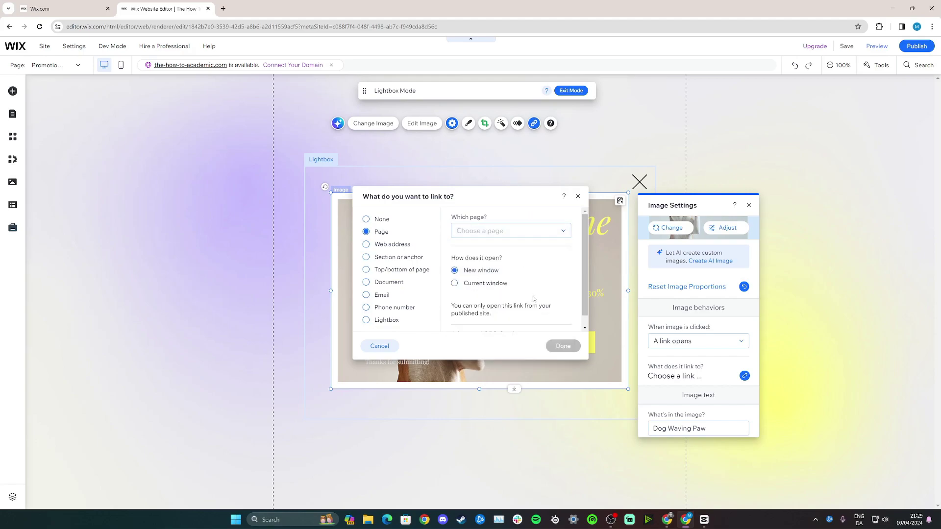
pyautogui.click(577, 196)
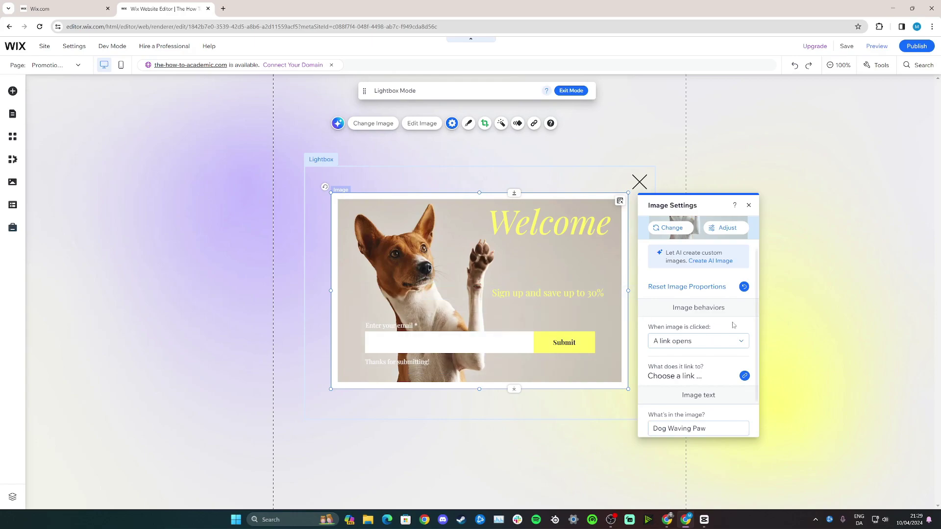
# Step: Close the photo settings and show the dog photo's filter choices like Kennedy, Darken and Blur
pyautogui.scroll(-1, 709, 339)
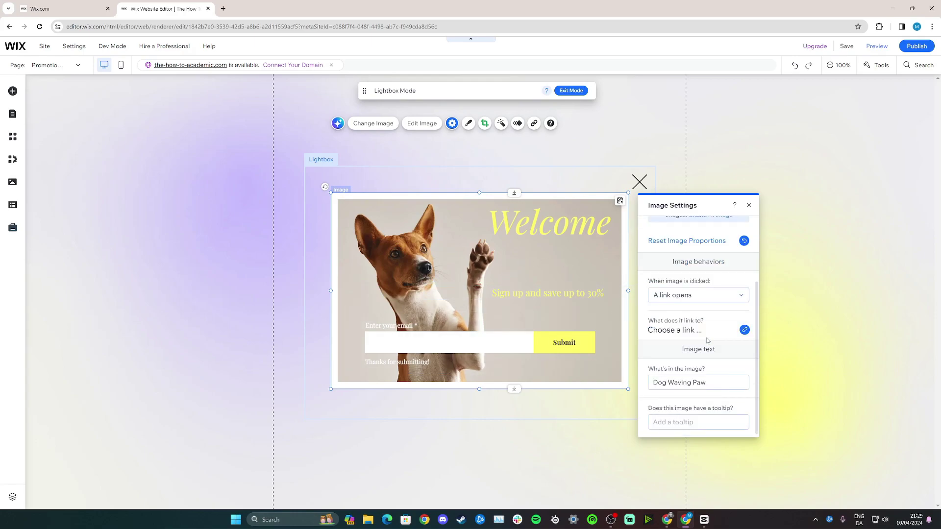
pyautogui.scroll(2, 708, 340)
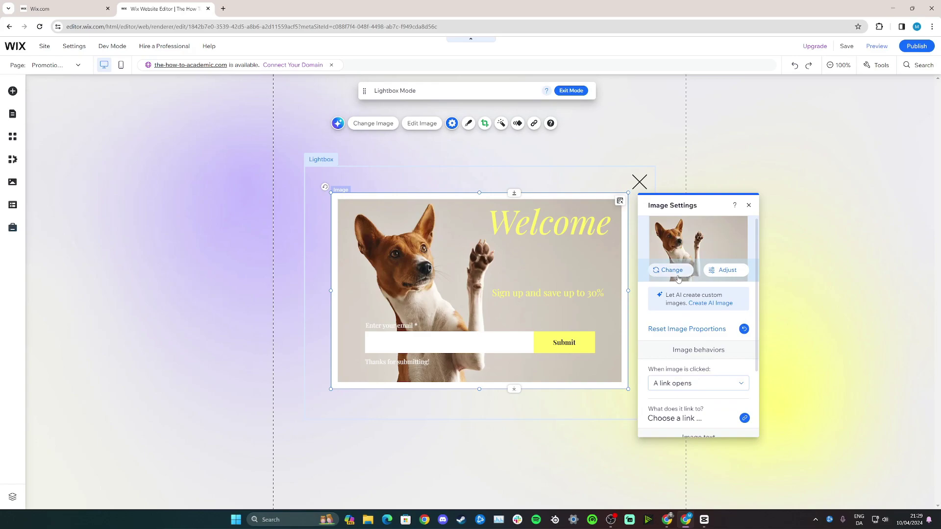
pyautogui.click(748, 205)
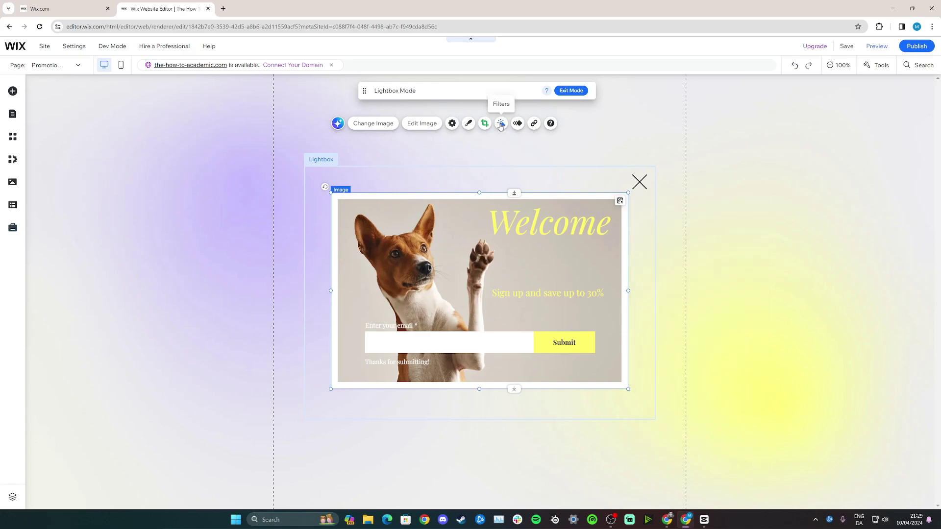
pyautogui.click(500, 124)
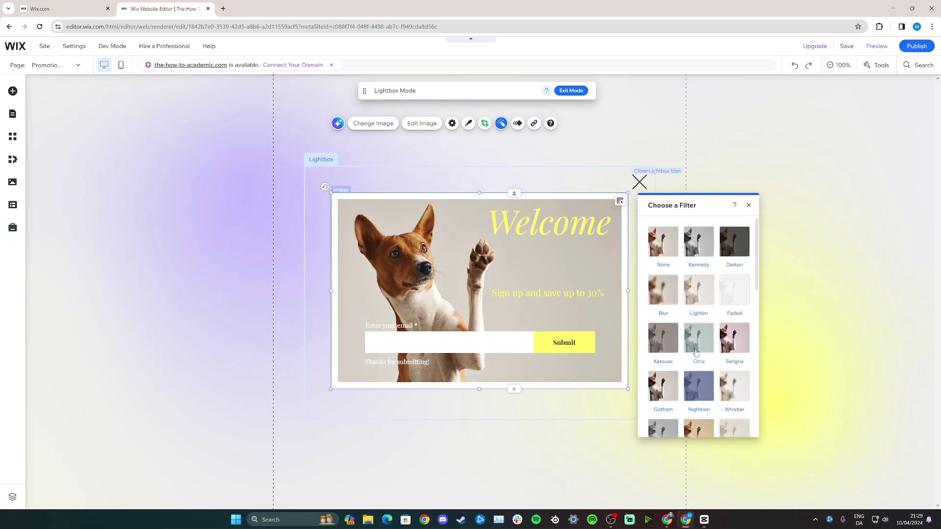
# Step: Raise the dog photo's brightness slightly in Photo Studio and save the edited photo
pyautogui.click(422, 124)
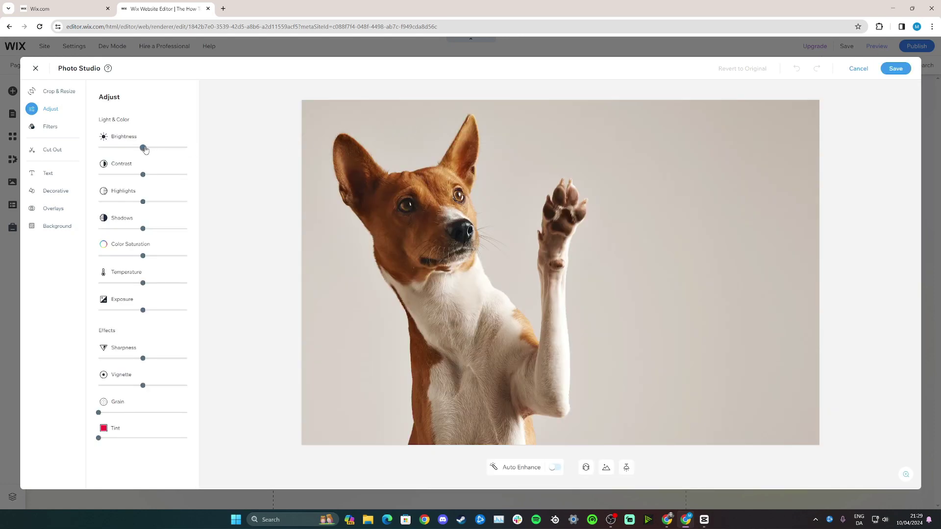
pyautogui.moveTo(145, 149); pyautogui.dragTo(153, 153)
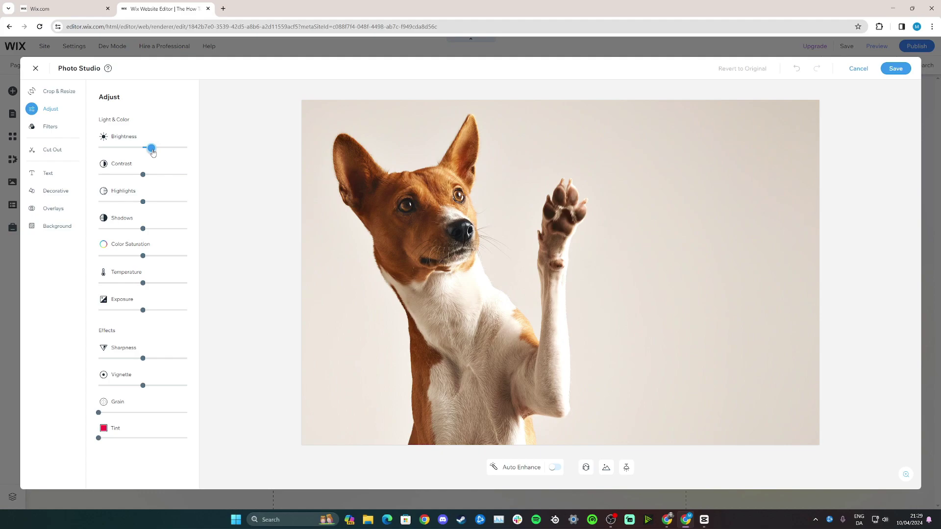
pyautogui.click(895, 69)
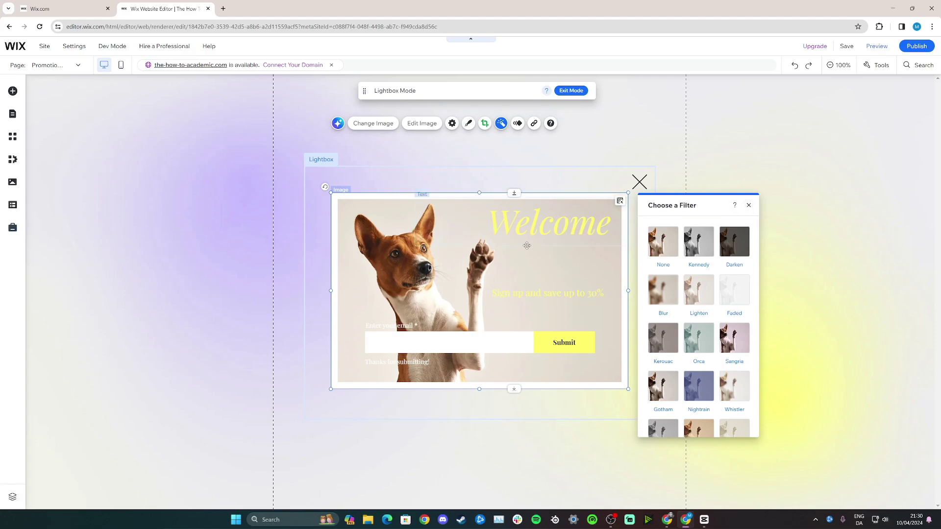
# Step: Close the filter list and select the whole lightbox container
pyautogui.click(748, 205)
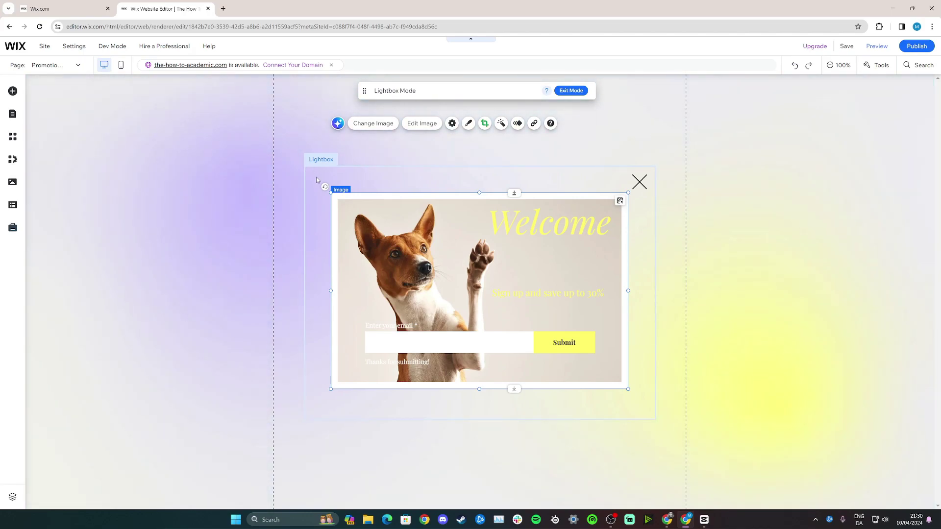
pyautogui.click(316, 180)
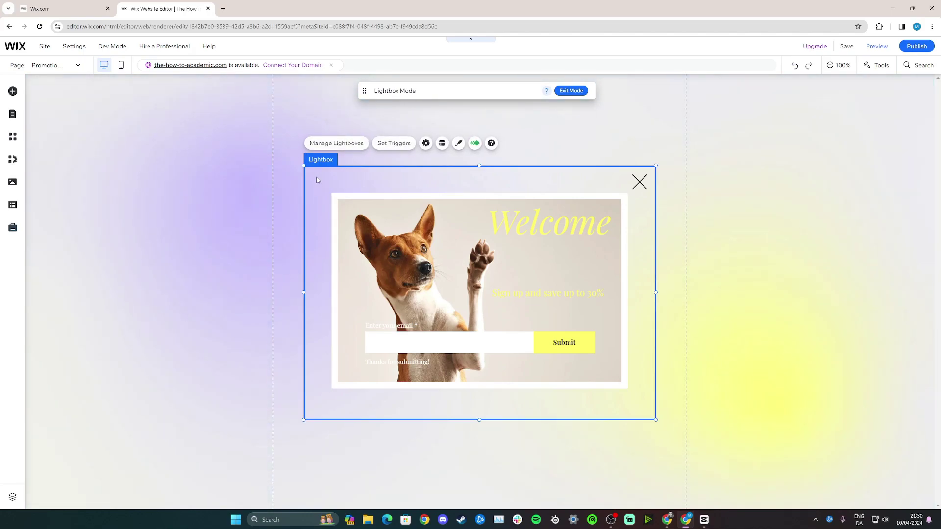
# Step: In the lightbox's settings, rename the lightbox to 'Home pop-up'
pyautogui.click(392, 143)
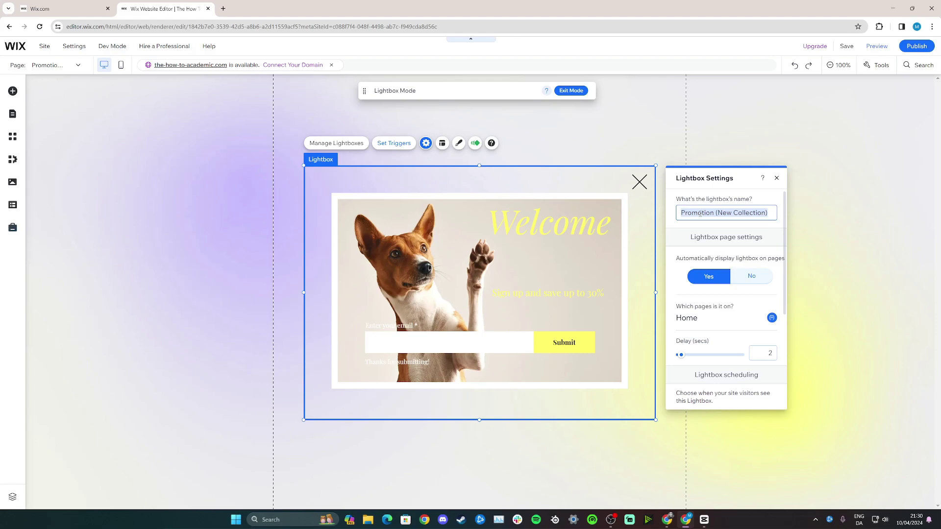
pyautogui.click(723, 213)
pyautogui.tripleClick(753, 214)
pyautogui.write('HO')
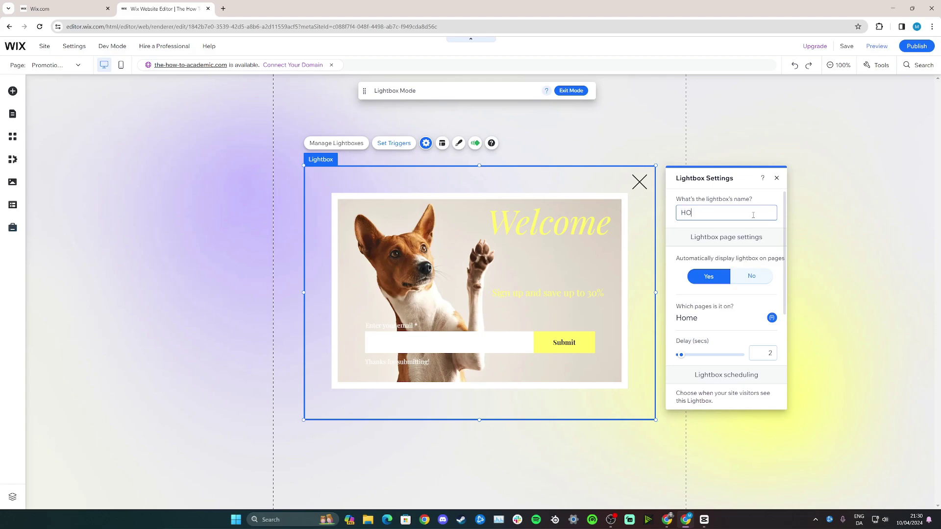
pyautogui.write('me pop-up')
pyautogui.click(692, 213)
pyautogui.press('BackSpace')
pyautogui.write('o')
pyautogui.click(759, 201)
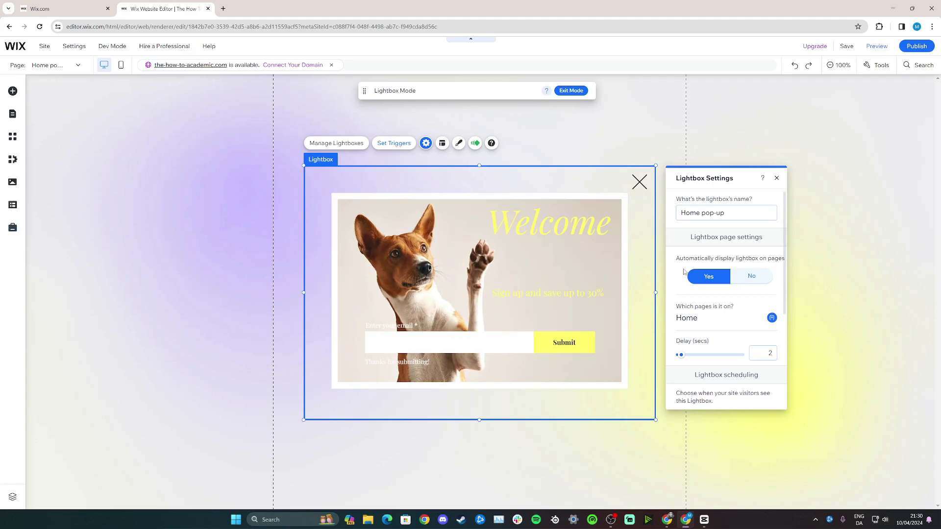
pyautogui.scroll(-1, 710, 278)
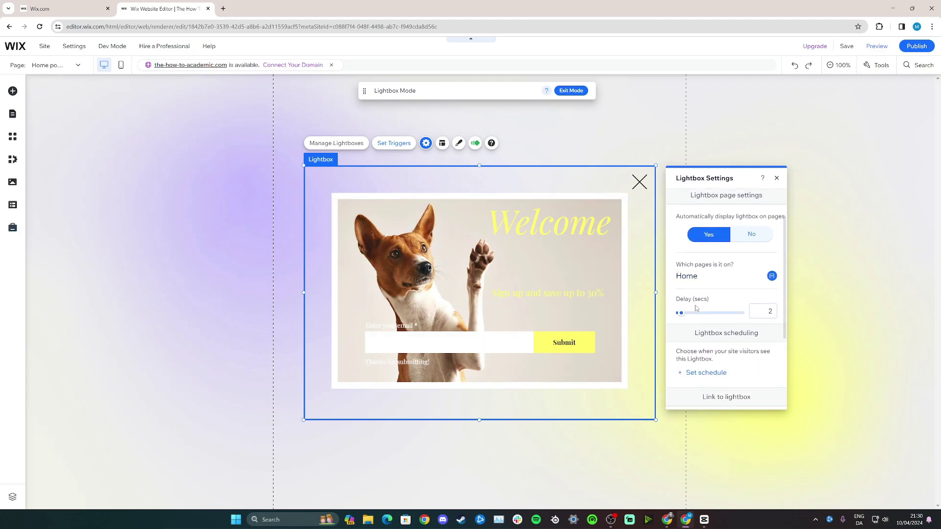
pyautogui.click(715, 280)
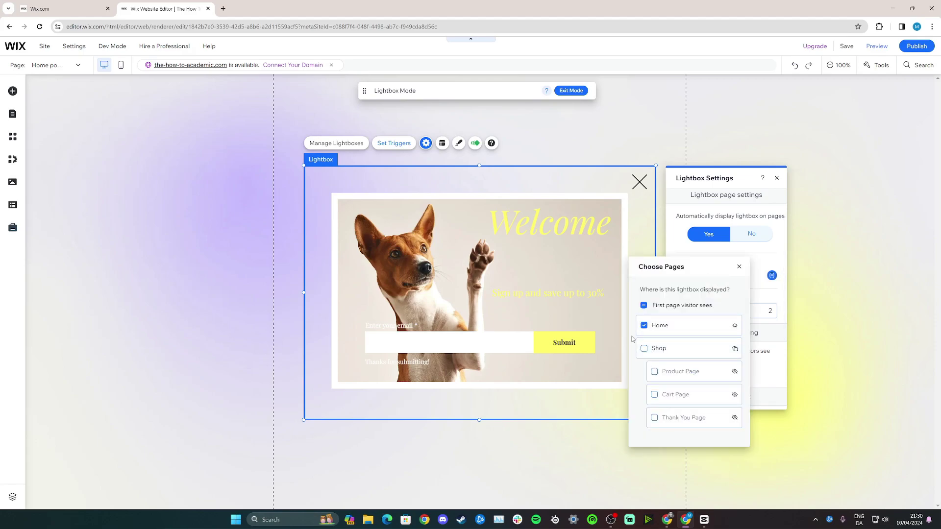
pyautogui.click(645, 349)
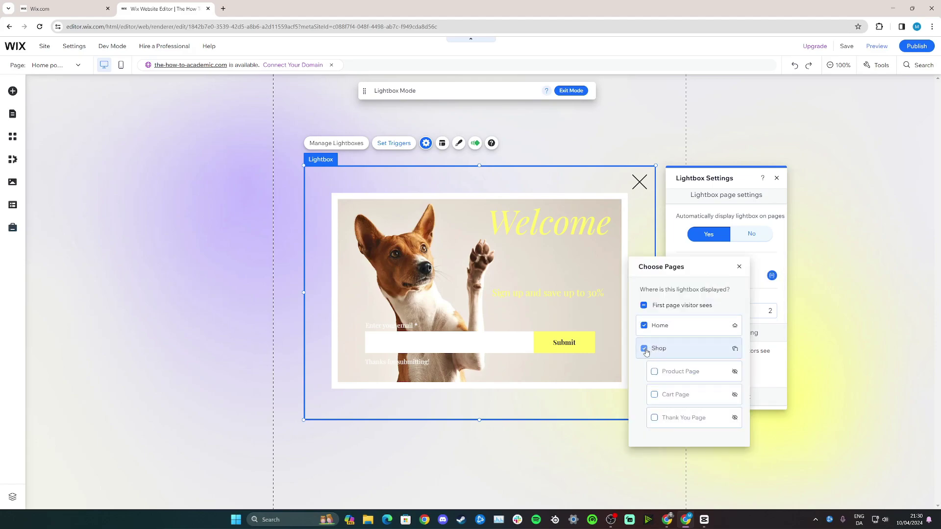
pyautogui.click(738, 266)
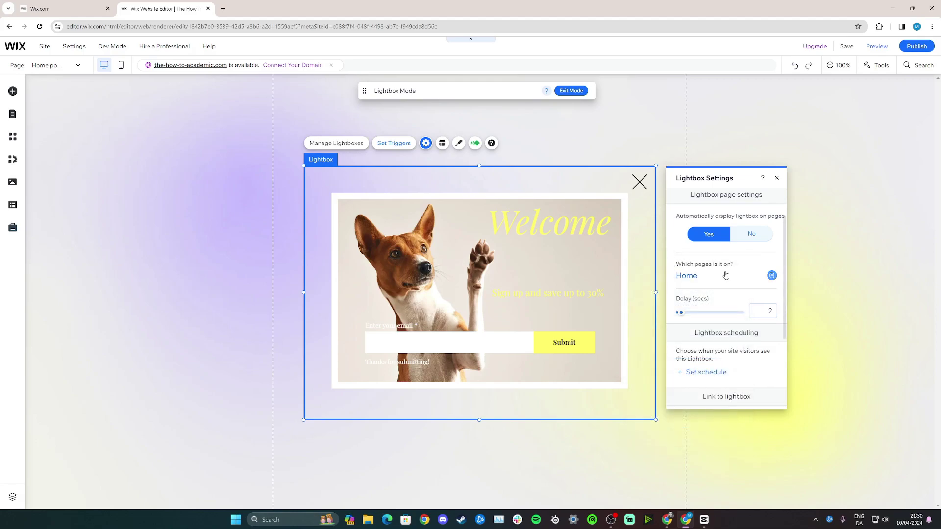
pyautogui.scroll(-2, 716, 290)
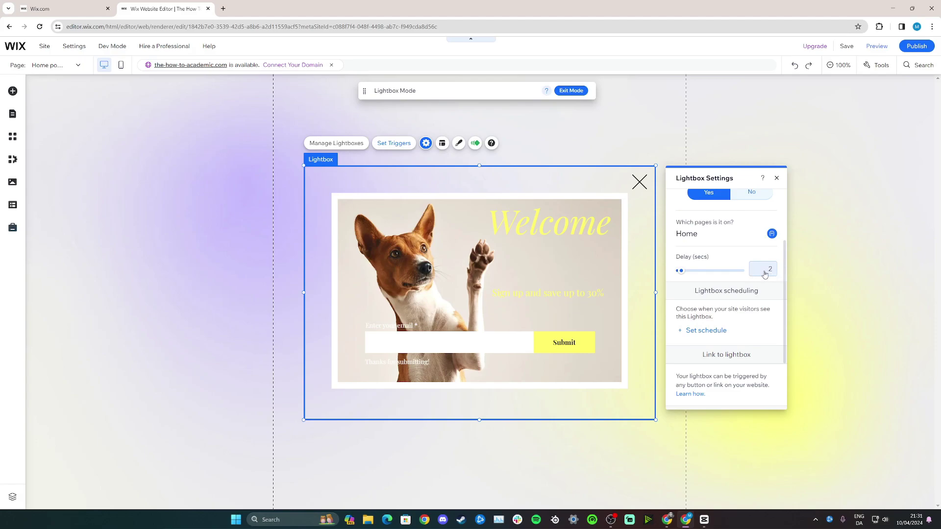
pyautogui.scroll(-1, 697, 311)
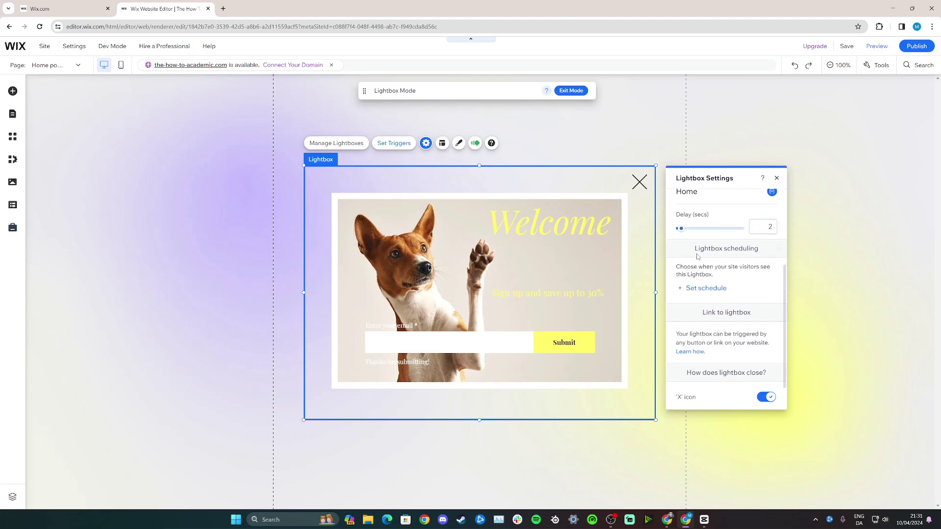
pyautogui.click(703, 289)
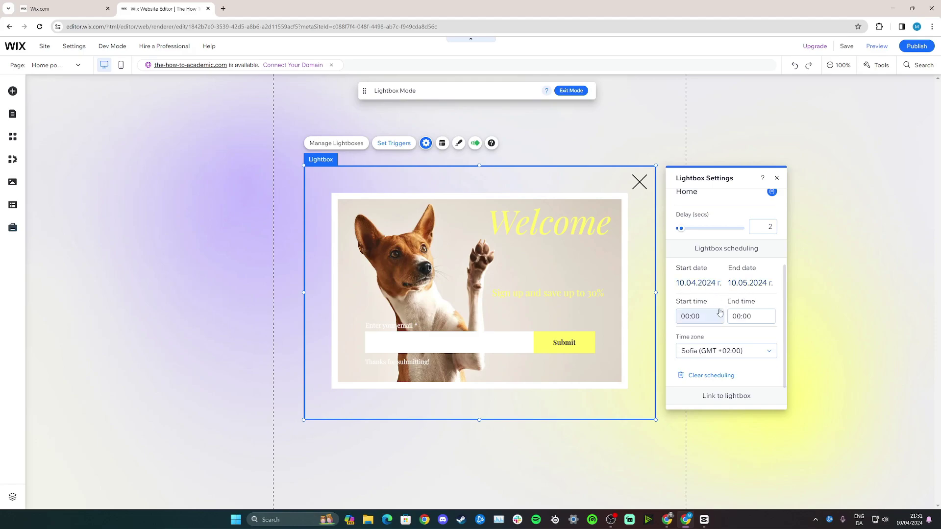
pyautogui.scroll(-1, 730, 304)
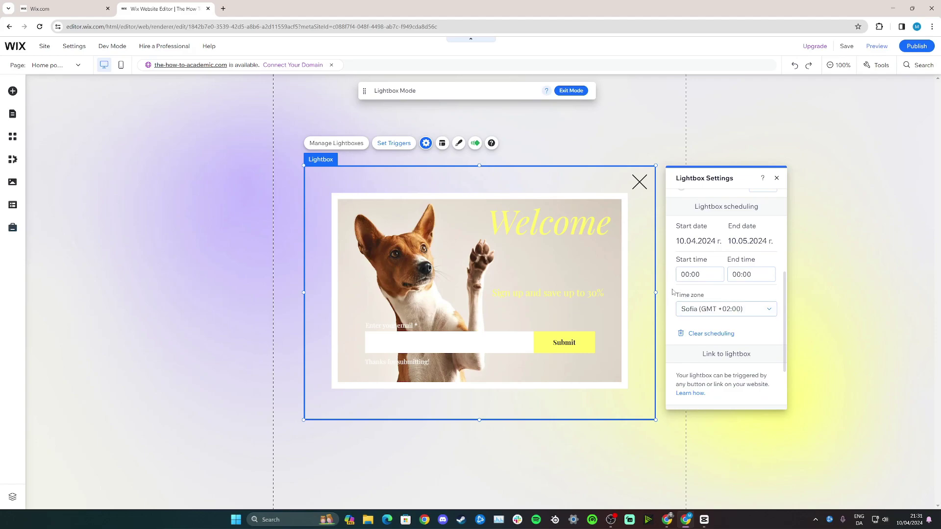
pyautogui.click(743, 309)
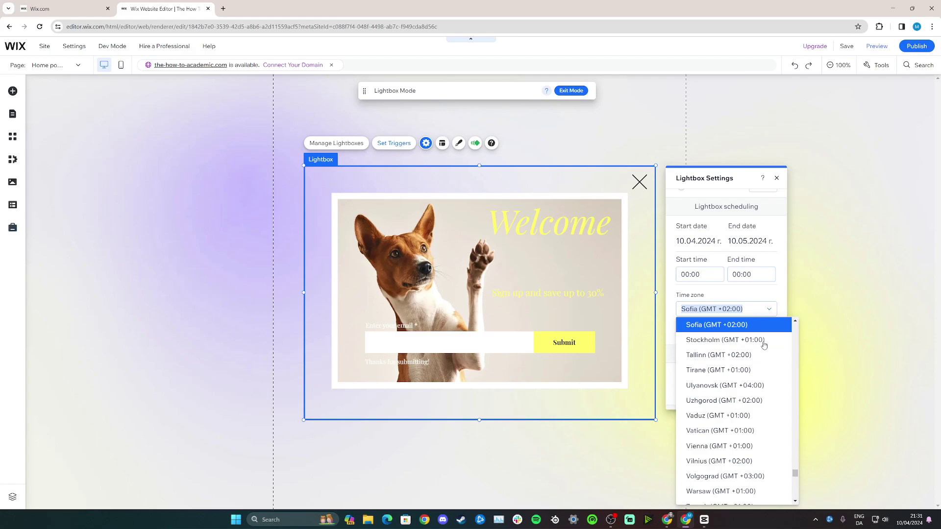
pyautogui.scroll(-3, 766, 363)
pyautogui.scroll(2, 733, 326)
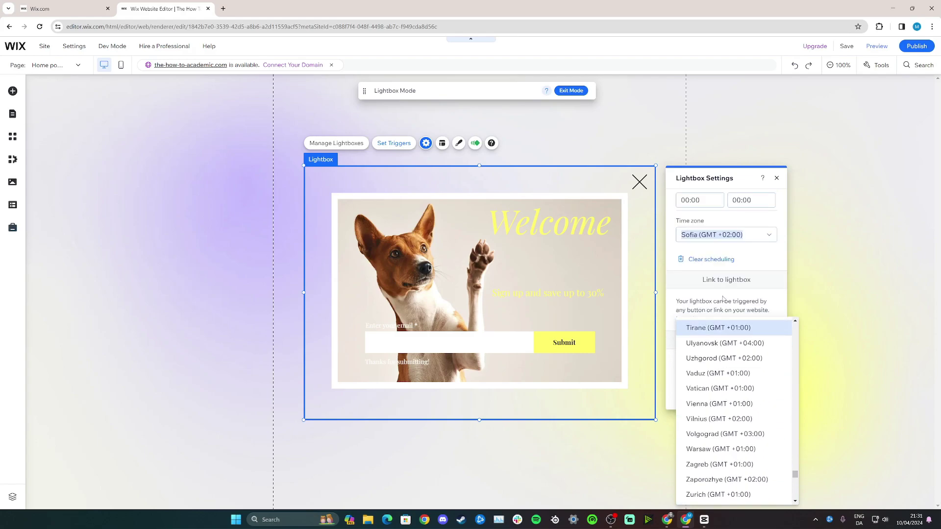
pyautogui.click(734, 267)
pyautogui.scroll(3, 707, 331)
pyautogui.click(704, 343)
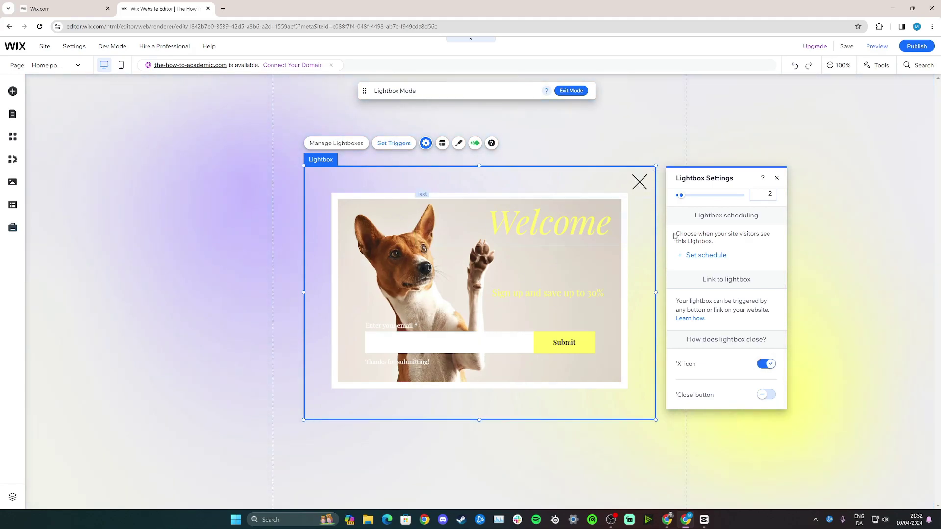
# Step: Leave the X icon as the lightbox's only close control, with no Close button, and exit Lightbox Settings
pyautogui.click(766, 394)
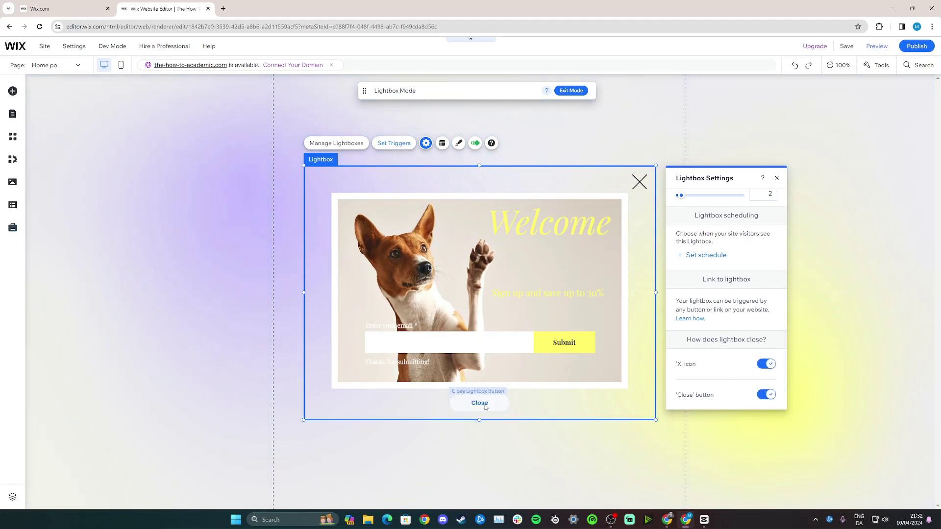
pyautogui.click(766, 395)
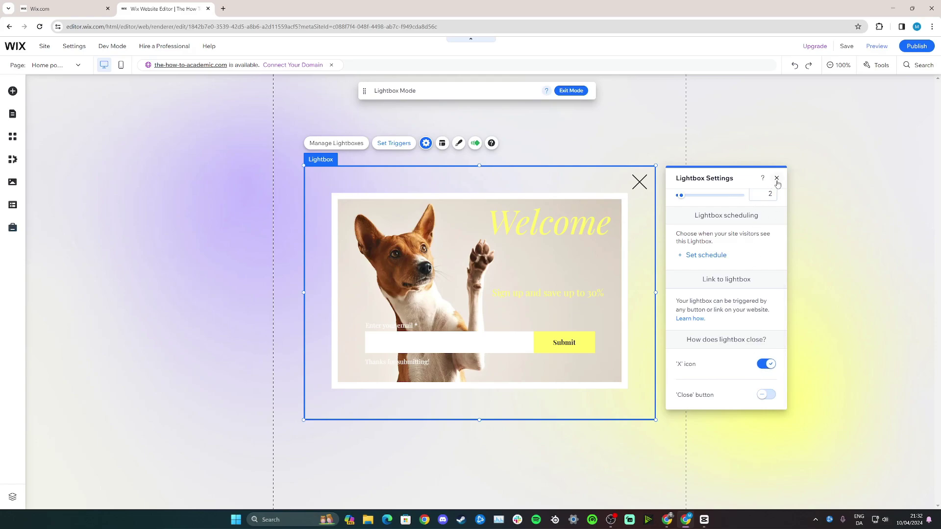
pyautogui.click(767, 365)
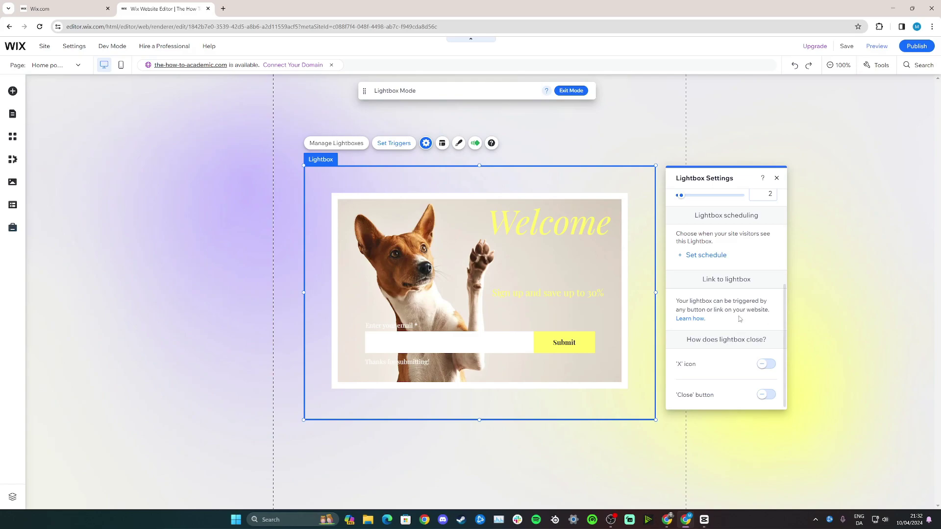
pyautogui.click(767, 365)
pyautogui.click(777, 178)
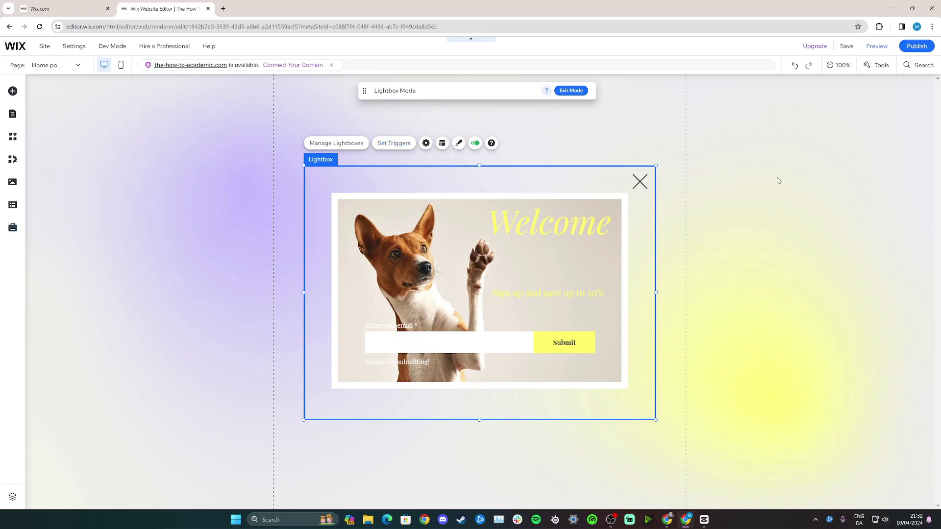
# Step: Select the whole lightbox and apply the Fade in entrance animation
pyautogui.click(393, 210)
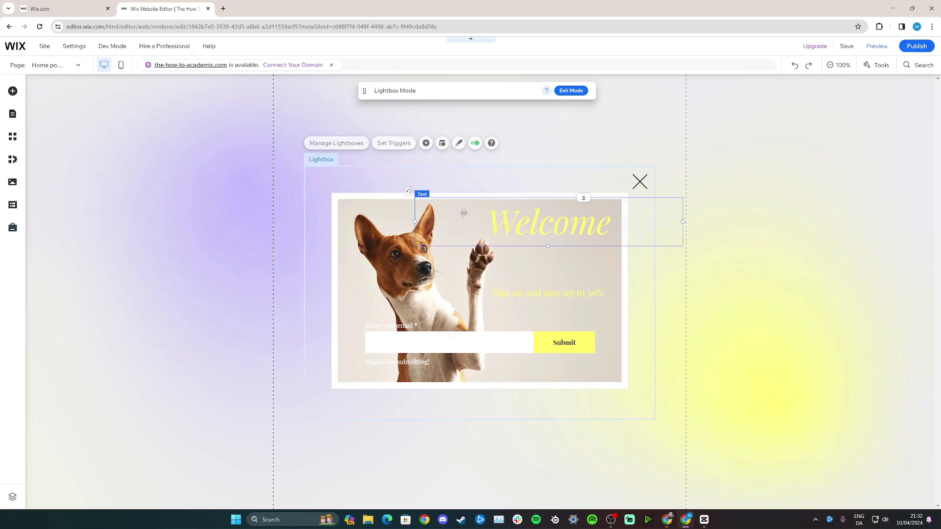
pyautogui.click(332, 181)
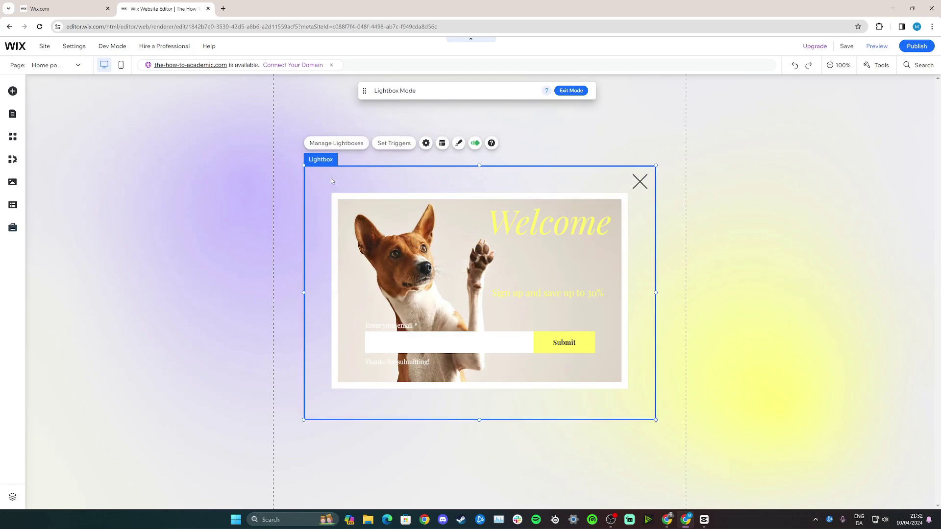
pyautogui.click(475, 144)
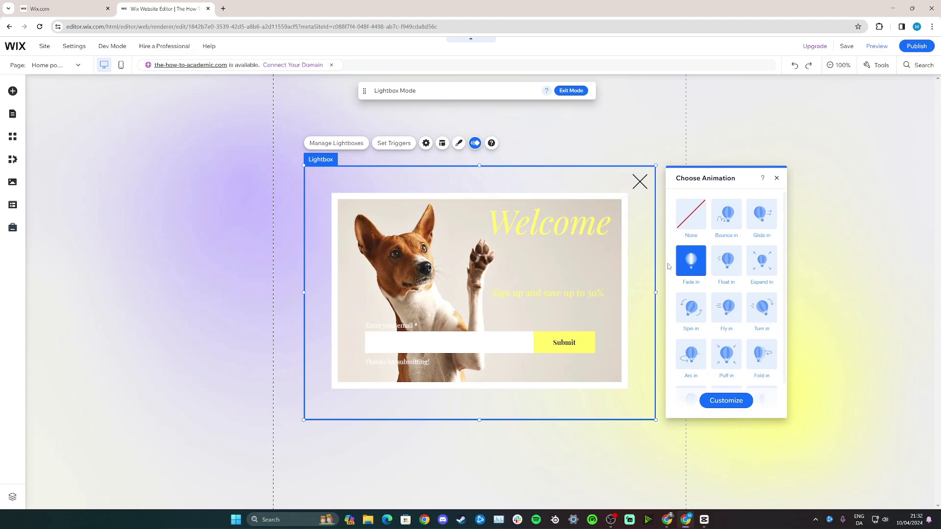
pyautogui.click(690, 263)
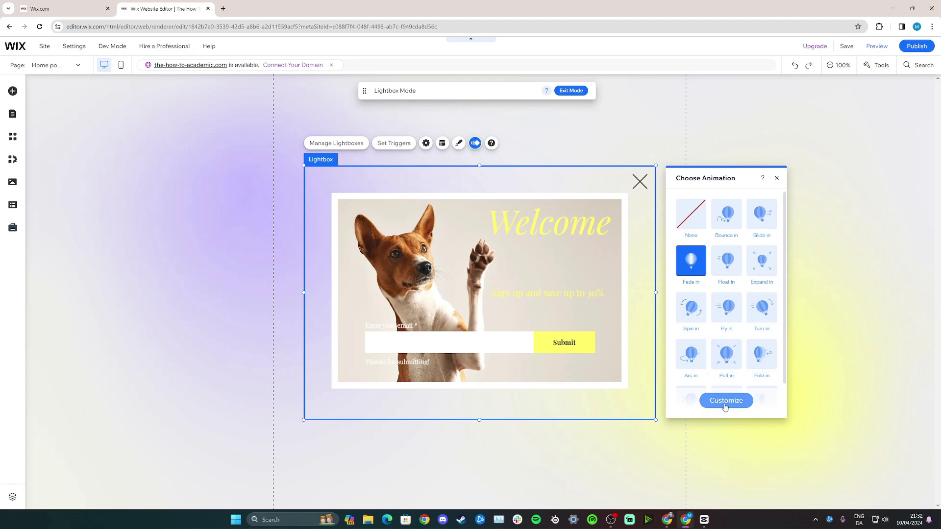
# Step: Customize the Fade in duration to 1 second after previewing a 2-second version
pyautogui.click(724, 404)
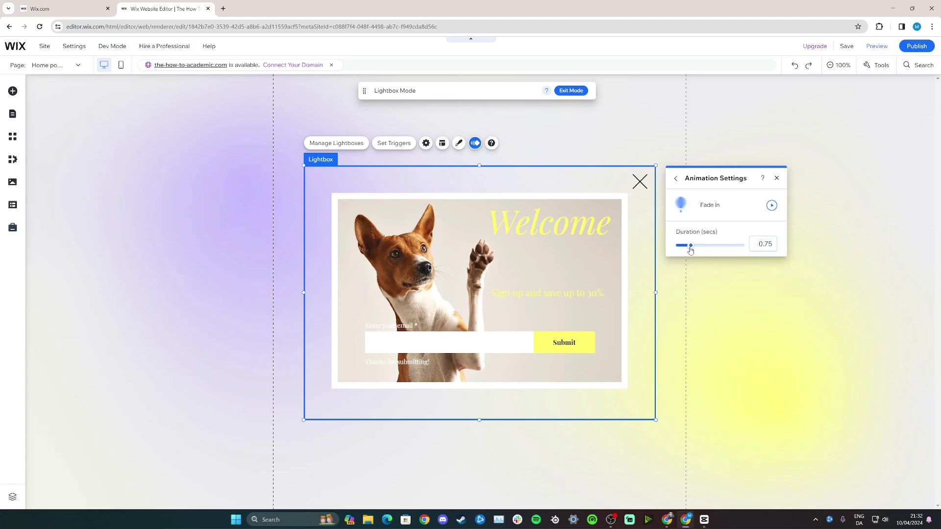
pyautogui.moveTo(691, 246); pyautogui.dragTo(711, 249)
pyautogui.click(771, 205)
pyautogui.moveTo(709, 245); pyautogui.dragTo(694, 246)
pyautogui.click(771, 207)
pyautogui.click(776, 178)
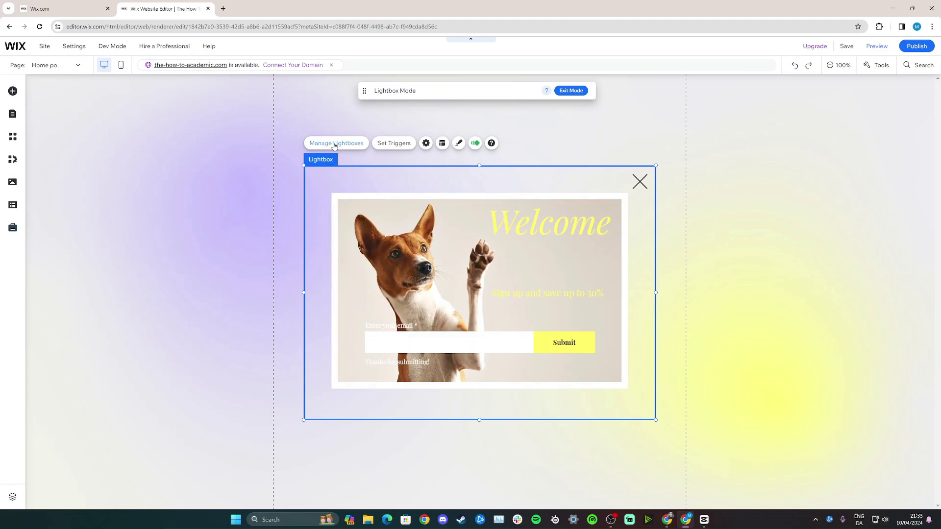
# Step: Check the Home pop-up under Pages & Menu Lightboxes, publish the site, and view it live
pyautogui.click(7, 116)
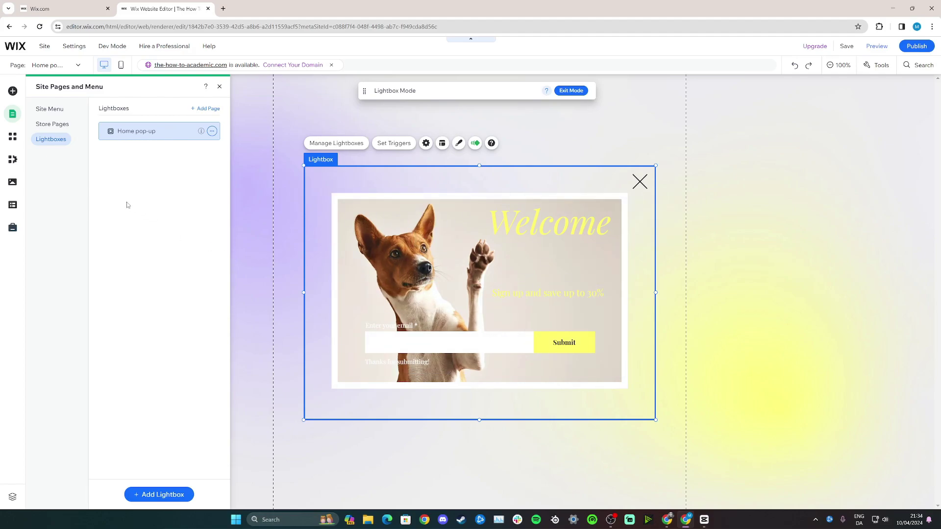
pyautogui.click(212, 133)
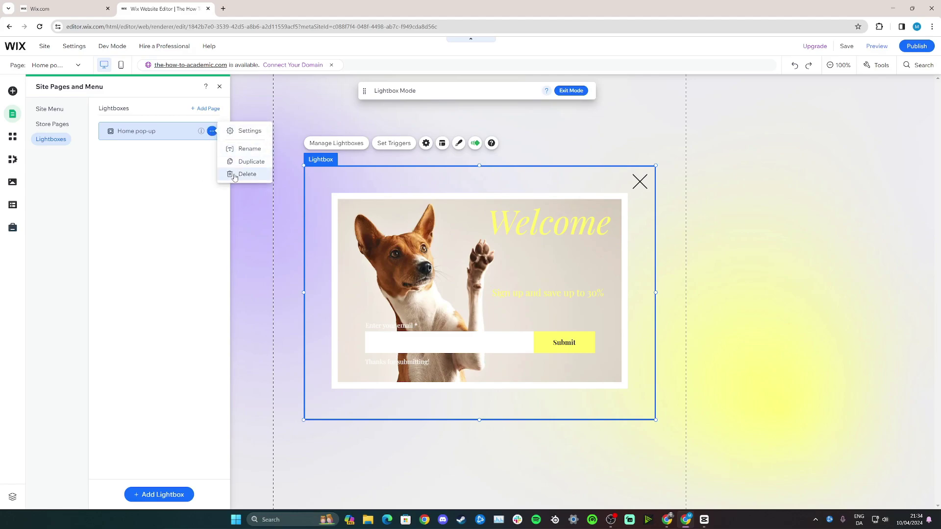
pyautogui.click(748, 198)
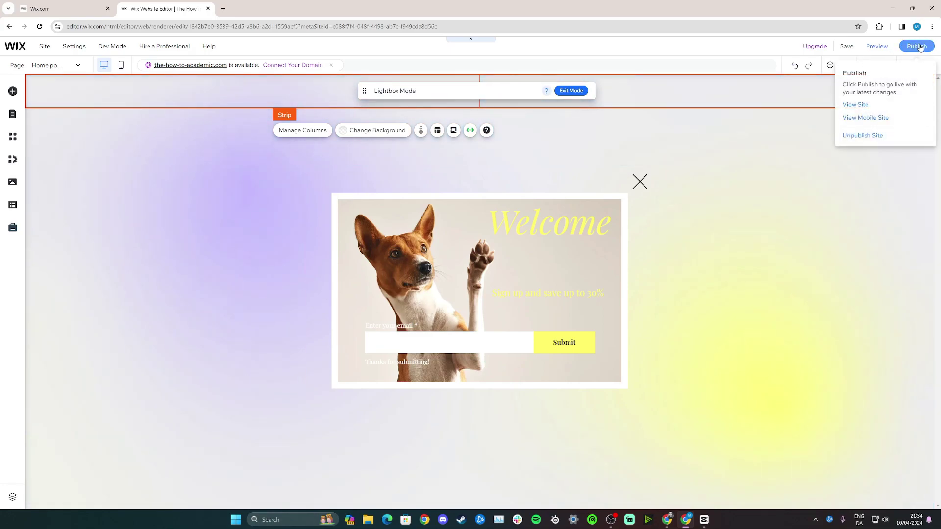
pyautogui.click(920, 46)
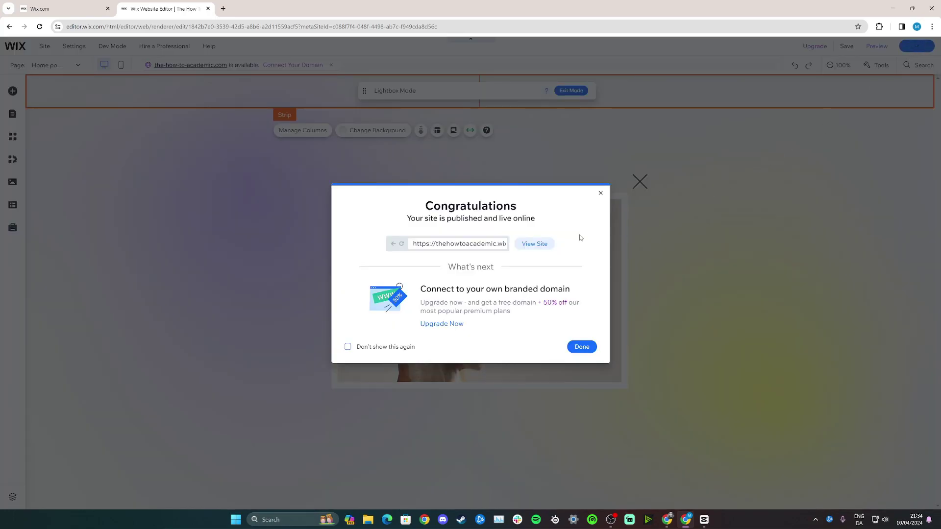
pyautogui.click(538, 244)
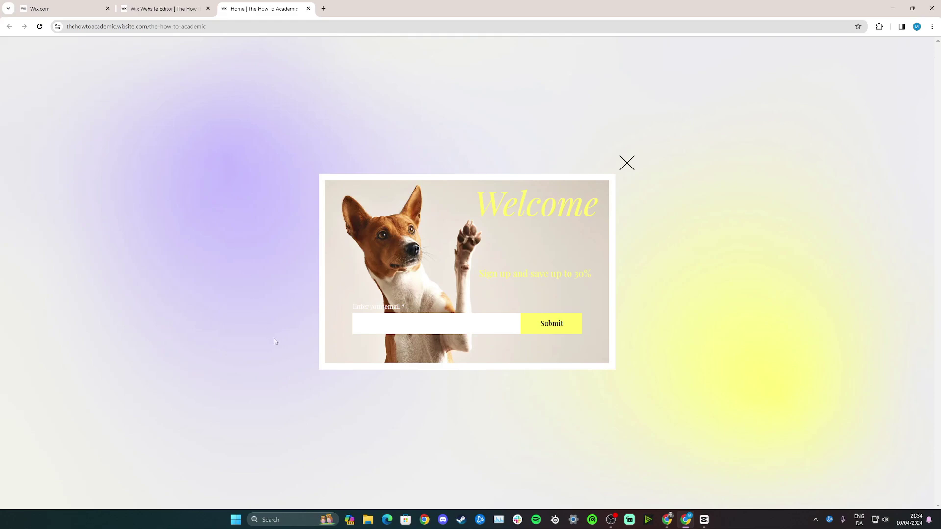
# Step: Click into the live Welcome pop-up's email field to test the signup form
pyautogui.click(396, 323)
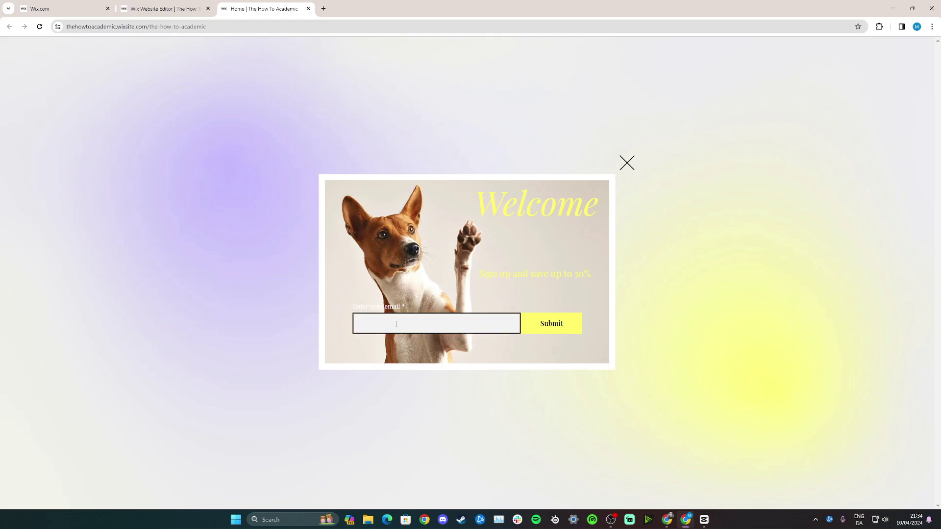